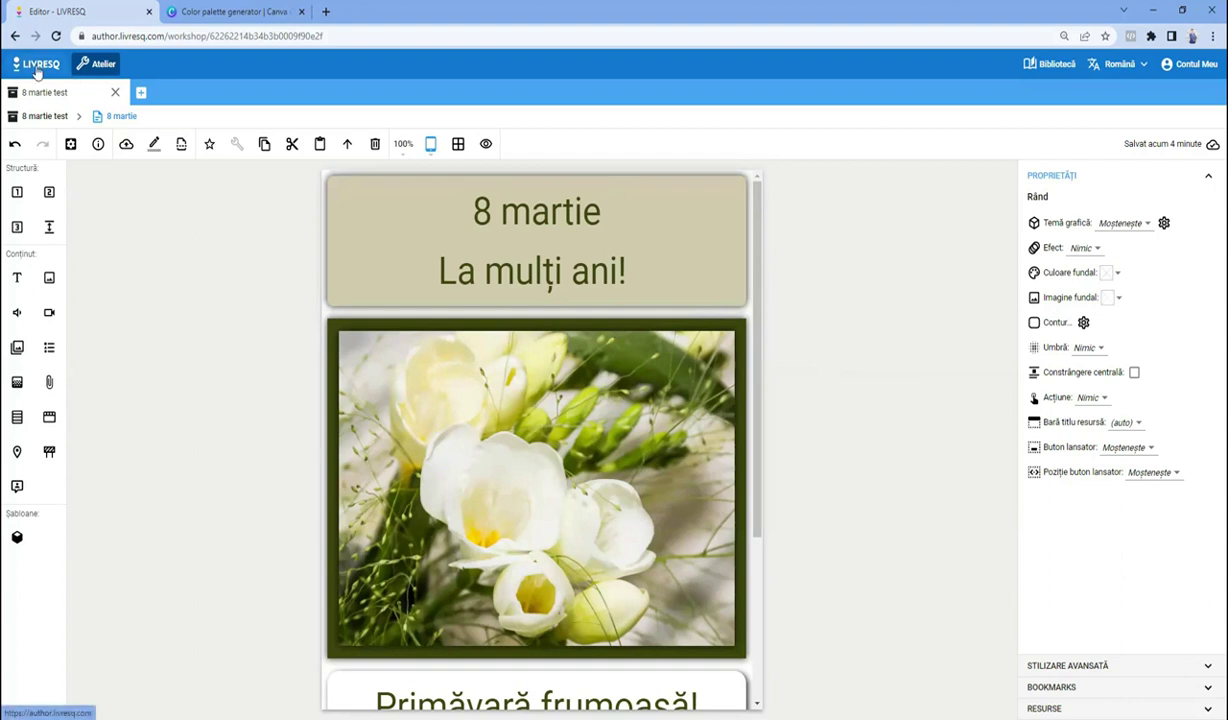
# - Open the folder LIVRESQ - seminarul de marti in the account's resources
pyautogui.click(30, 66)
pyautogui.click(49, 115)
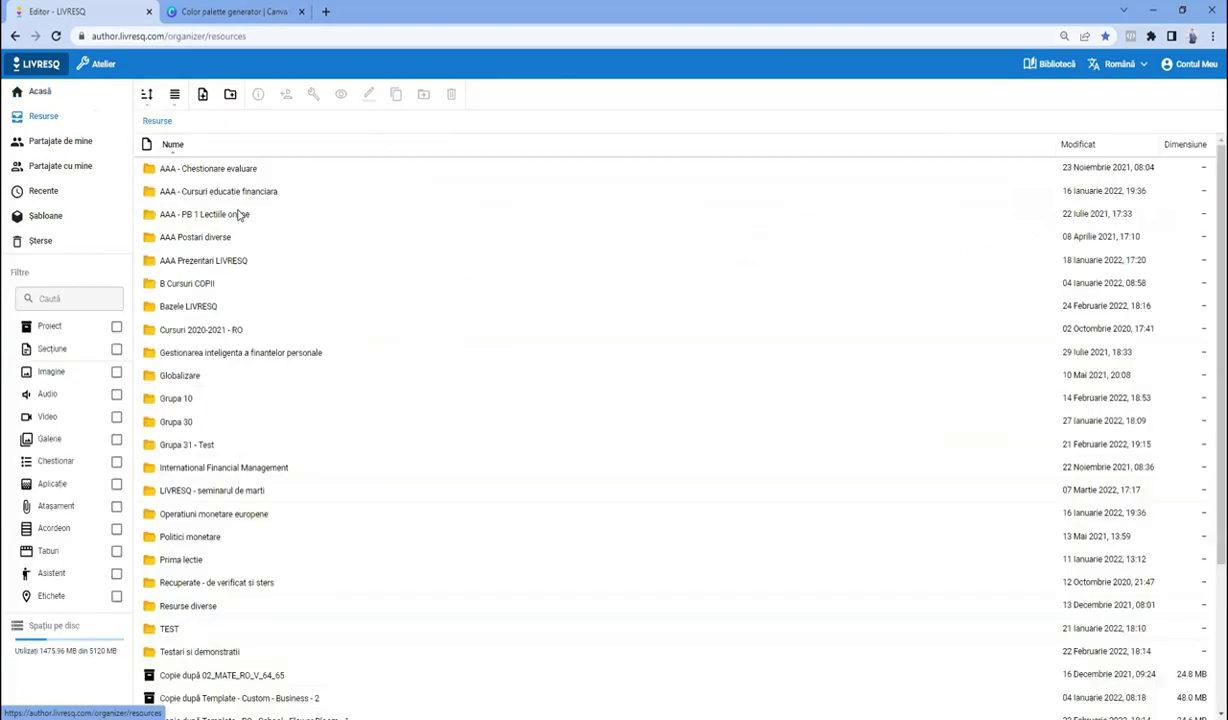
pyautogui.click(212, 492)
pyautogui.doubleClick(212, 492)
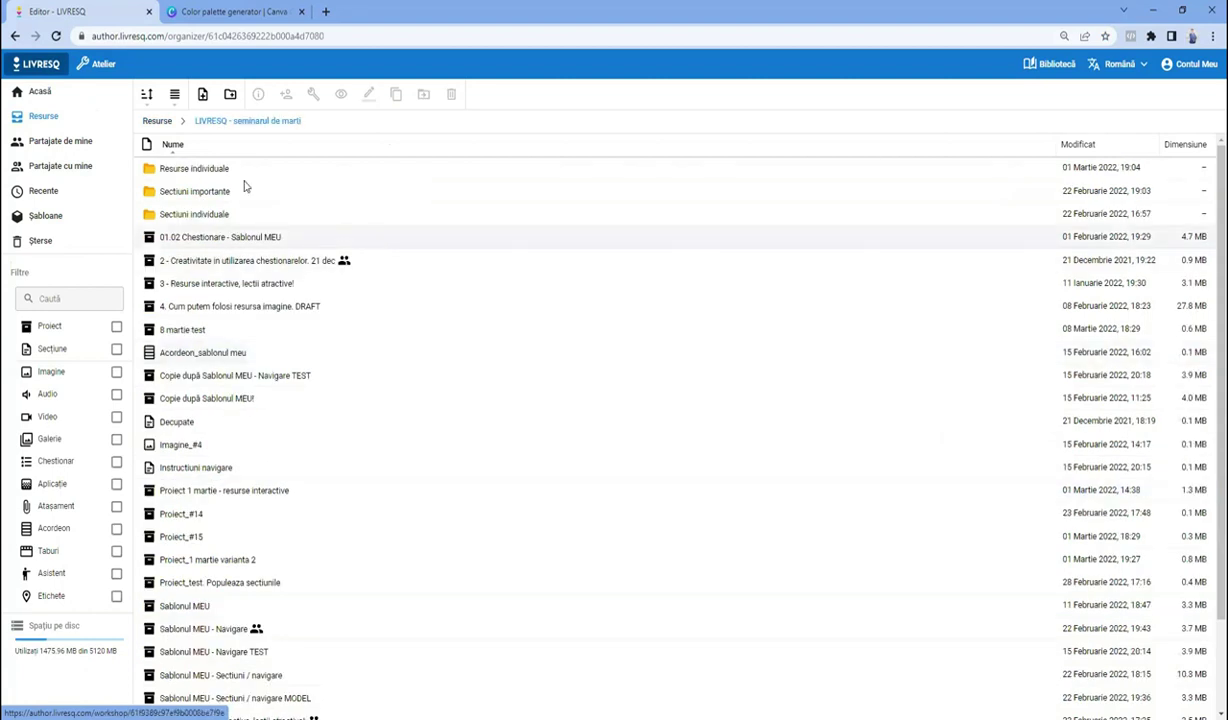
# - Create a new blank project in the LIVRESQ - seminarul de marti folder
pyautogui.click(203, 95)
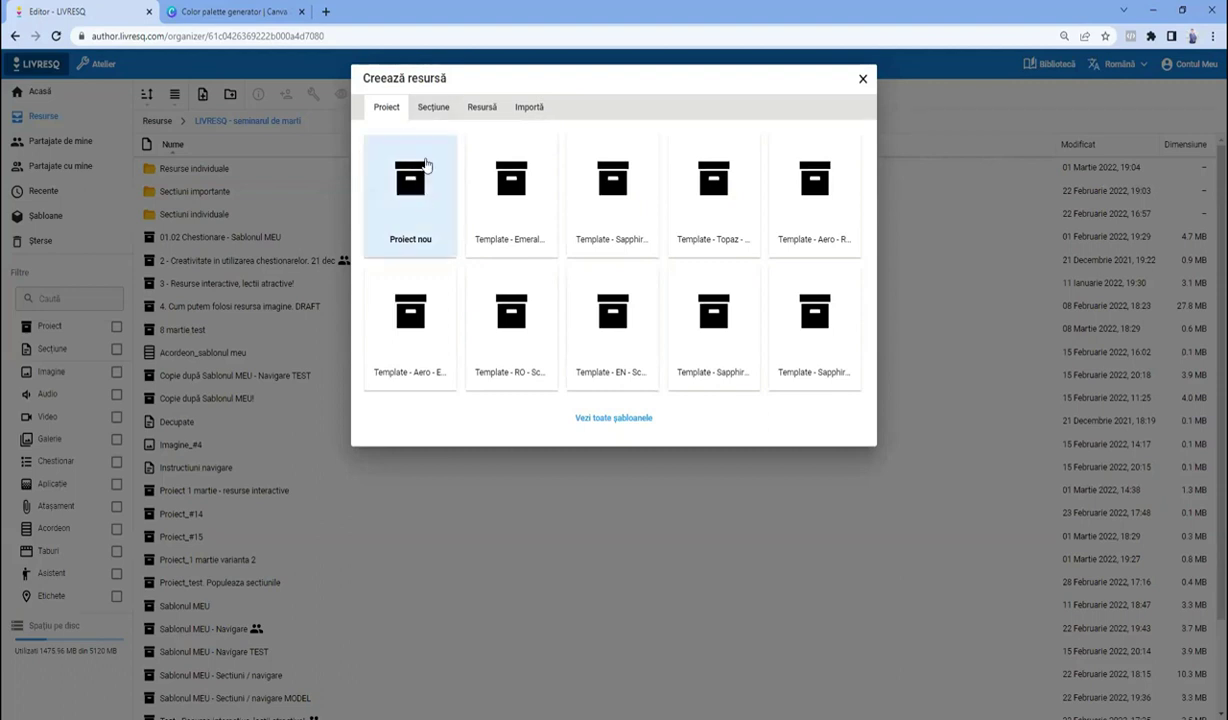
pyautogui.click(431, 108)
pyautogui.click(482, 108)
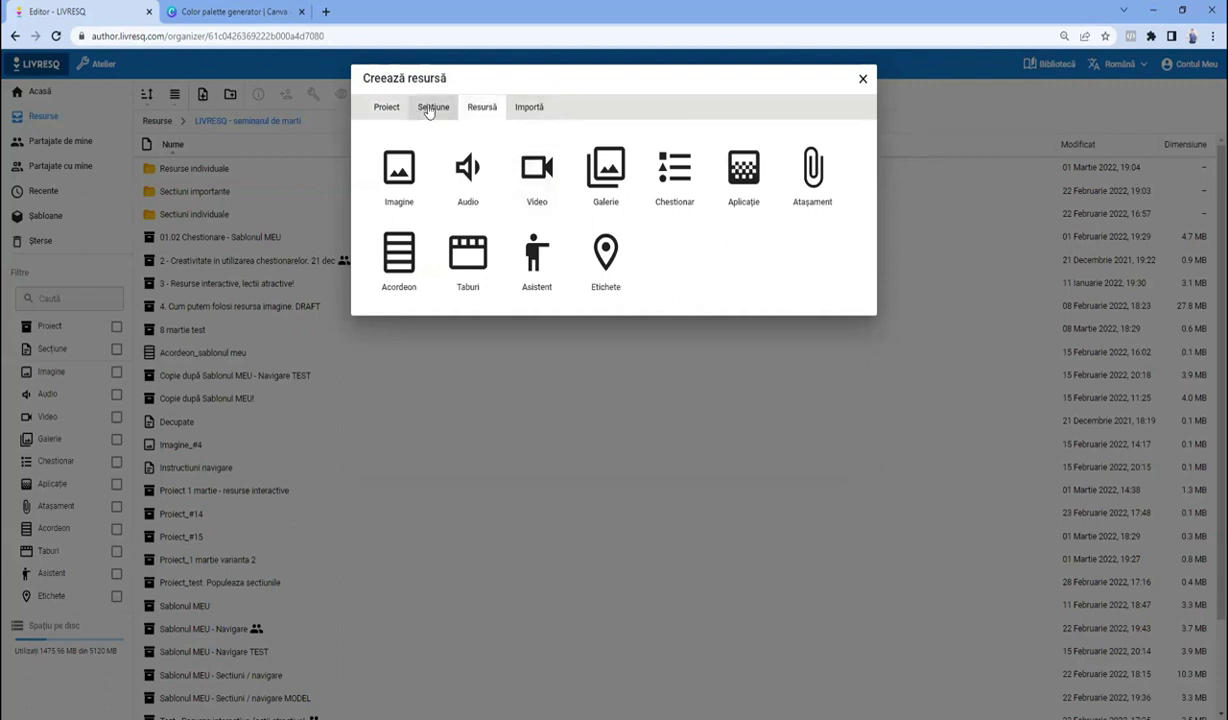
pyautogui.click(387, 109)
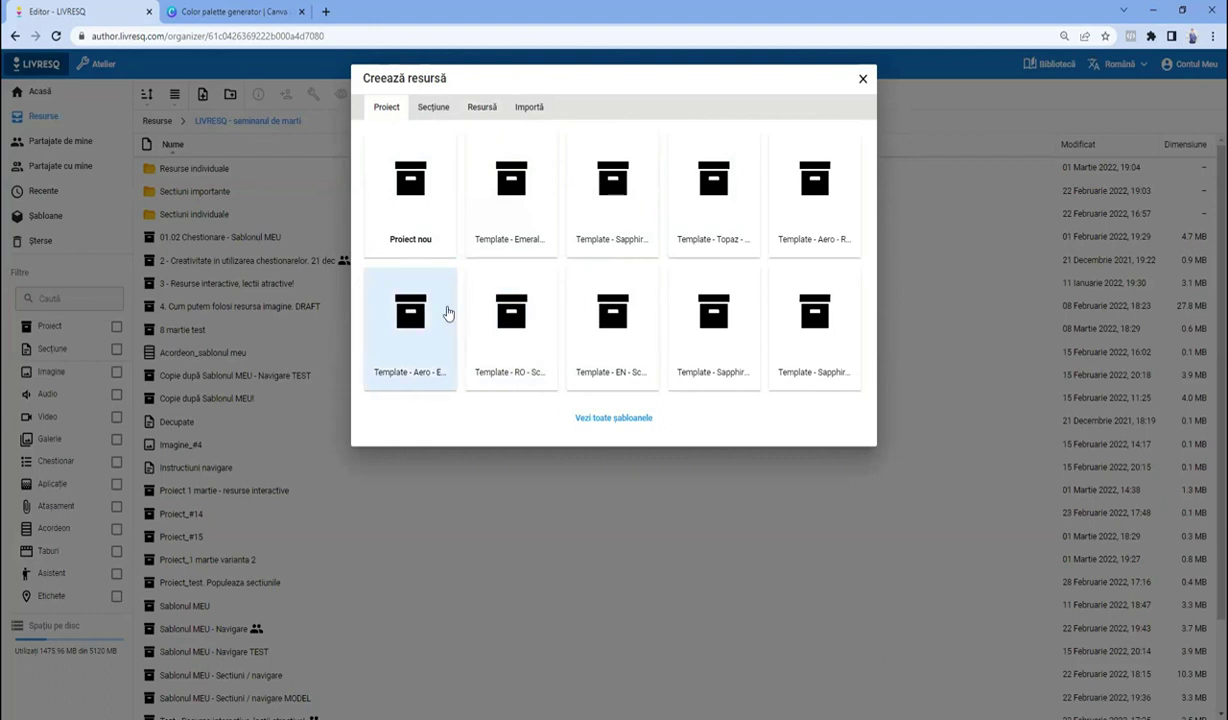
pyautogui.click(416, 192)
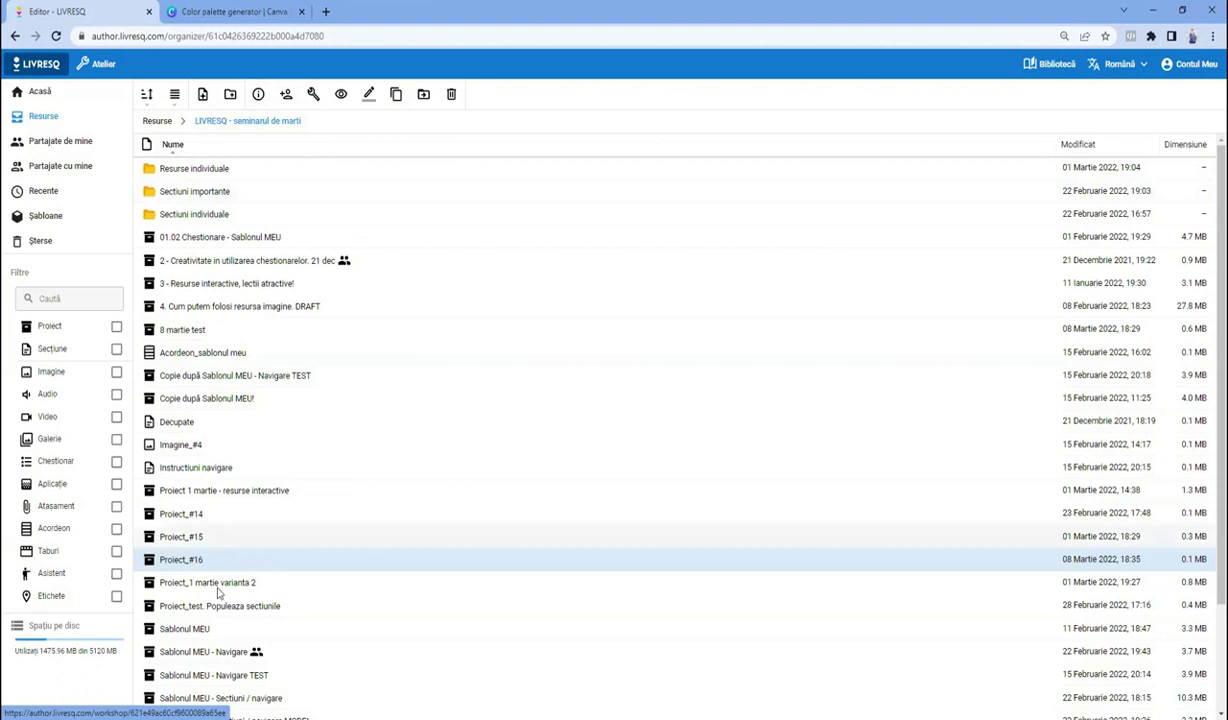
# - Rename the newly created project as Proiect_8 martie
pyautogui.click(368, 94)
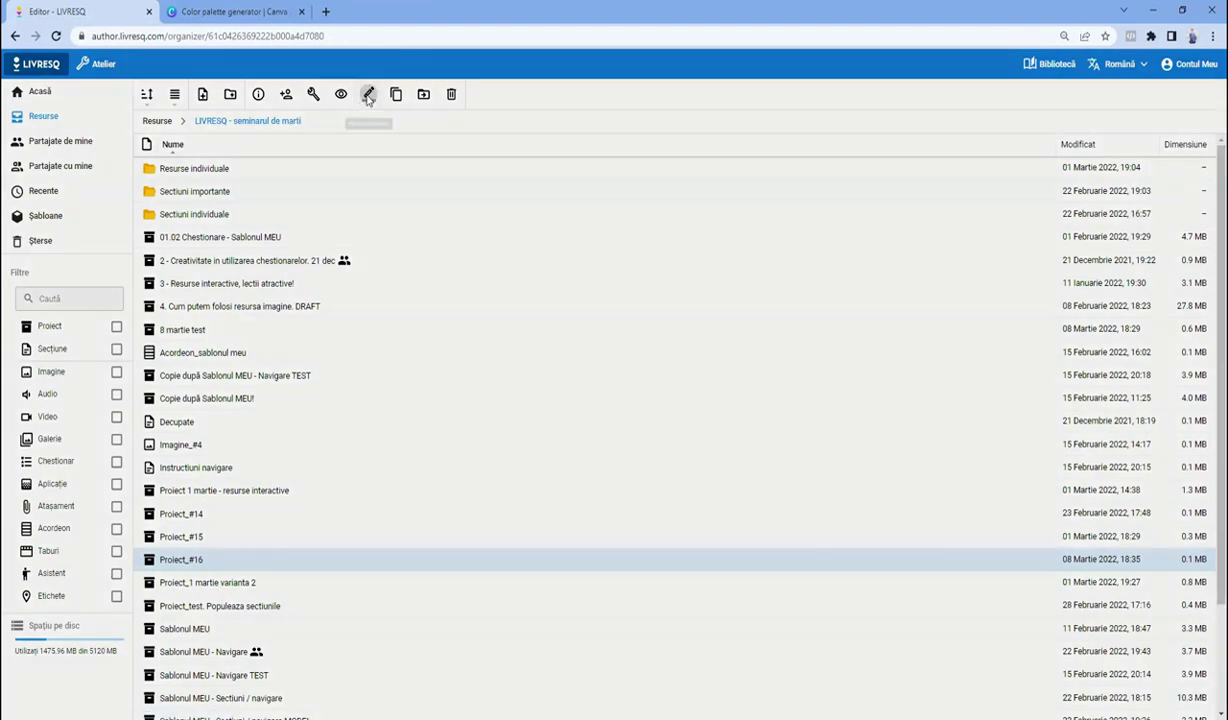
pyautogui.click(495, 116)
pyautogui.moveTo(489, 116); pyautogui.dragTo(513, 114)
pyautogui.write('8 martie')
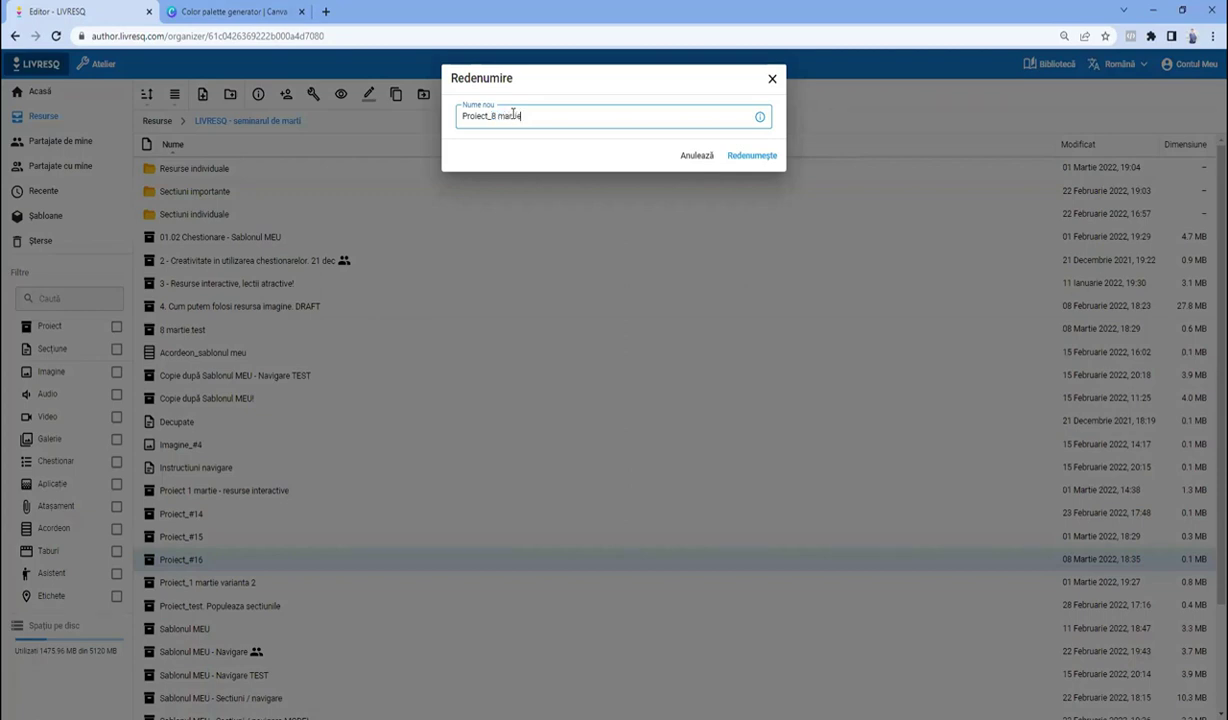
pyautogui.click(753, 156)
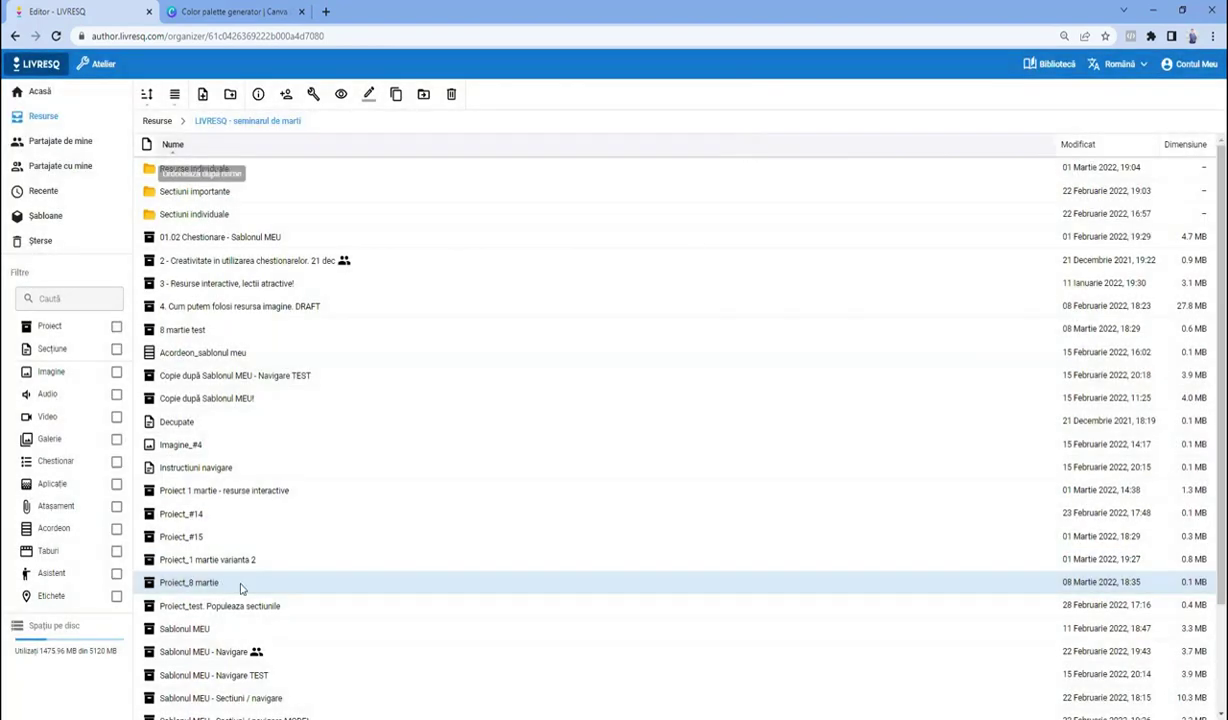
# - Open Proiect_8 martie and rename its only section as Secțiune_8 martie
pyautogui.click(190, 582)
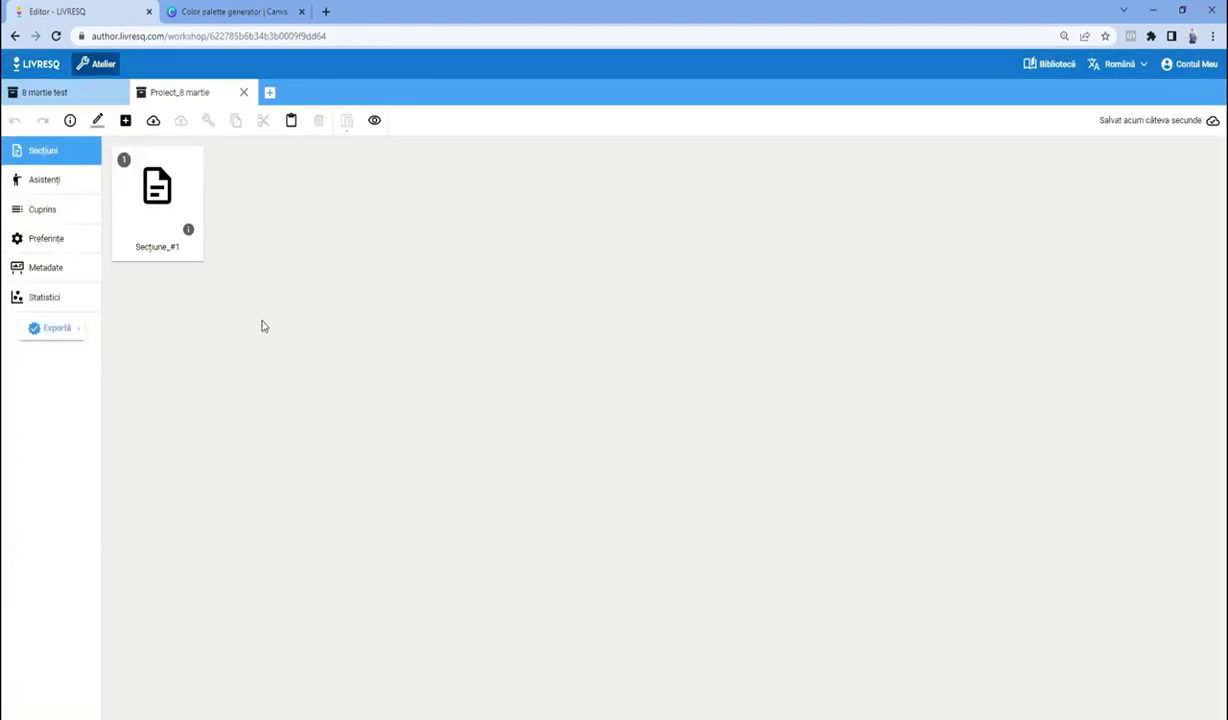
pyautogui.doubleClick(164, 213)
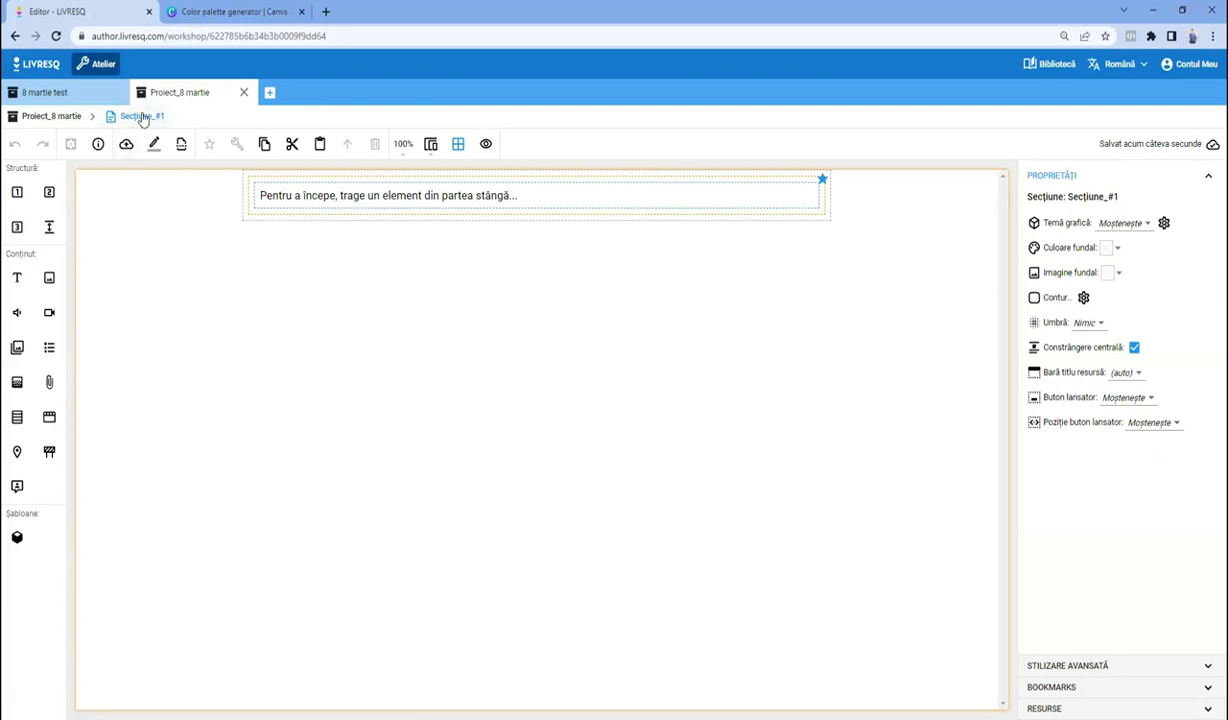
pyautogui.click(154, 145)
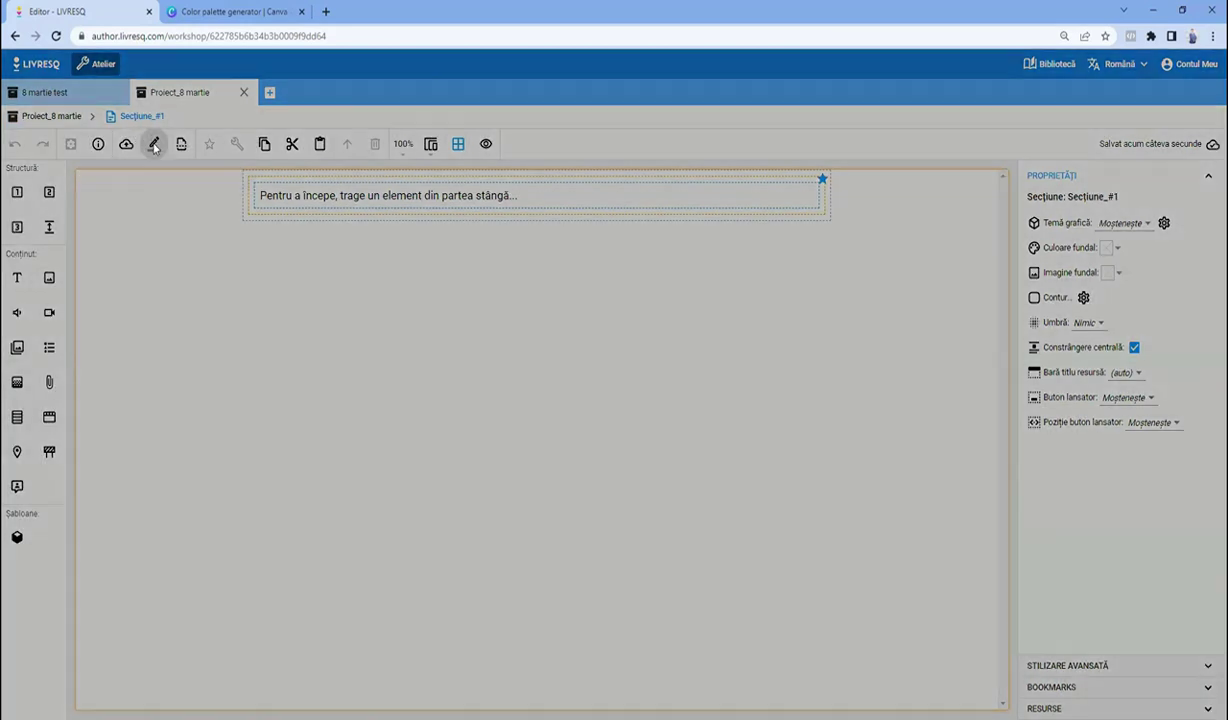
pyautogui.click(518, 115)
pyautogui.press('BackSpace')
pyautogui.write('8 mar')
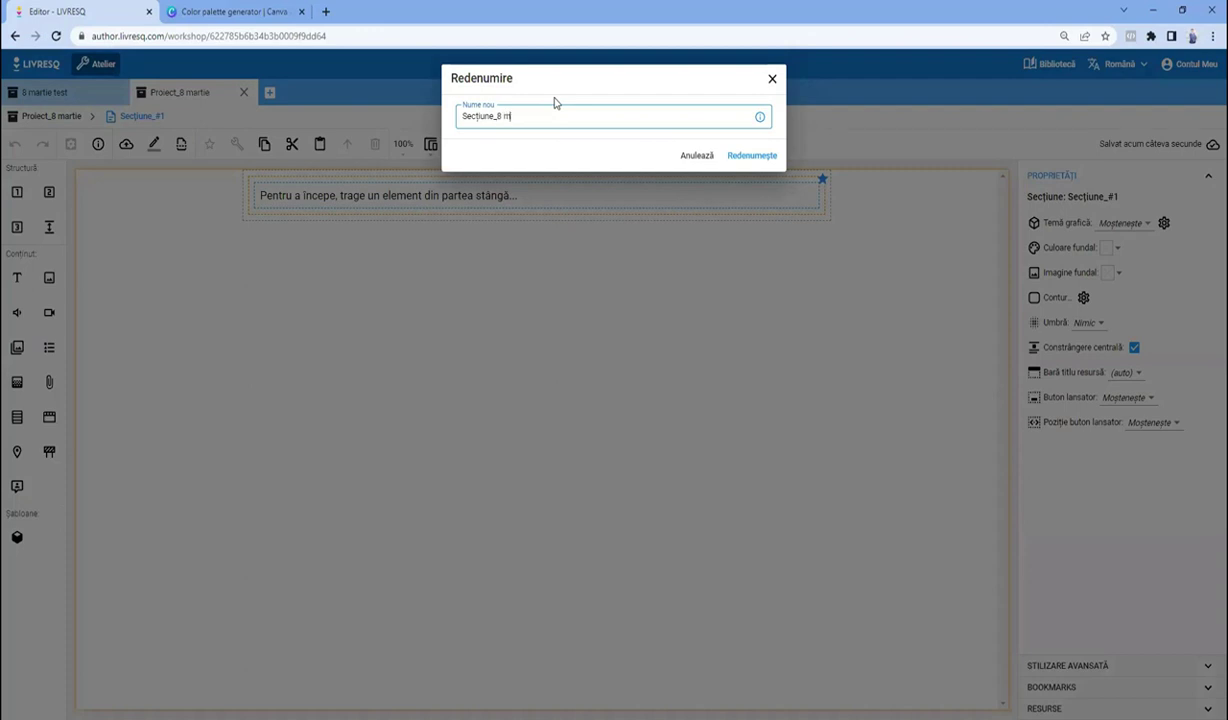
pyautogui.write('tie')
pyautogui.click(752, 155)
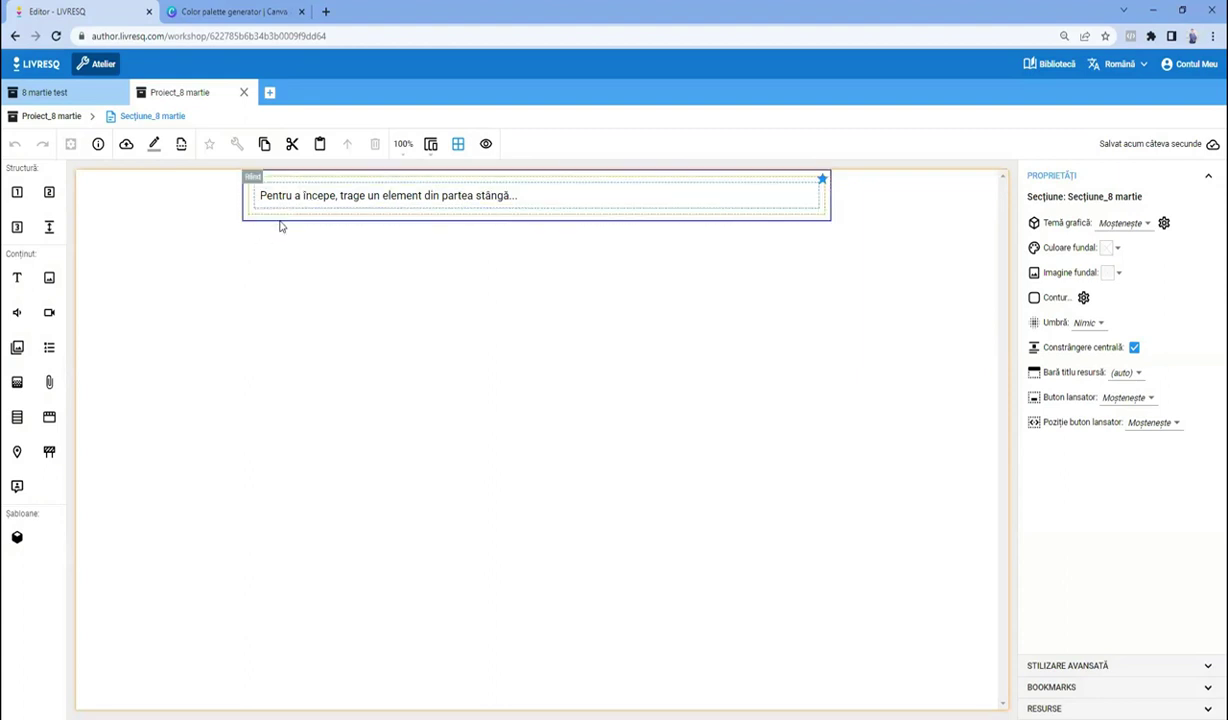
# - Add a one-cell row below the starter text row and place an image element in it
pyautogui.click(272, 224)
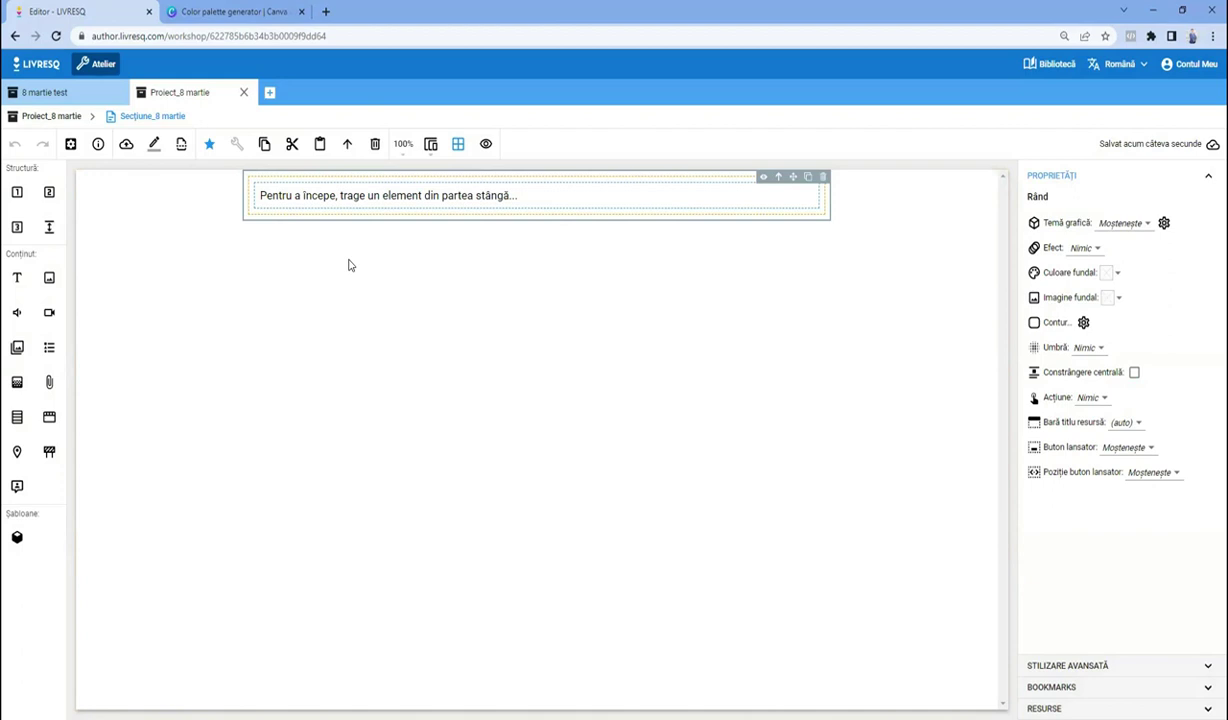
pyautogui.moveTo(20, 193); pyautogui.dragTo(265, 232)
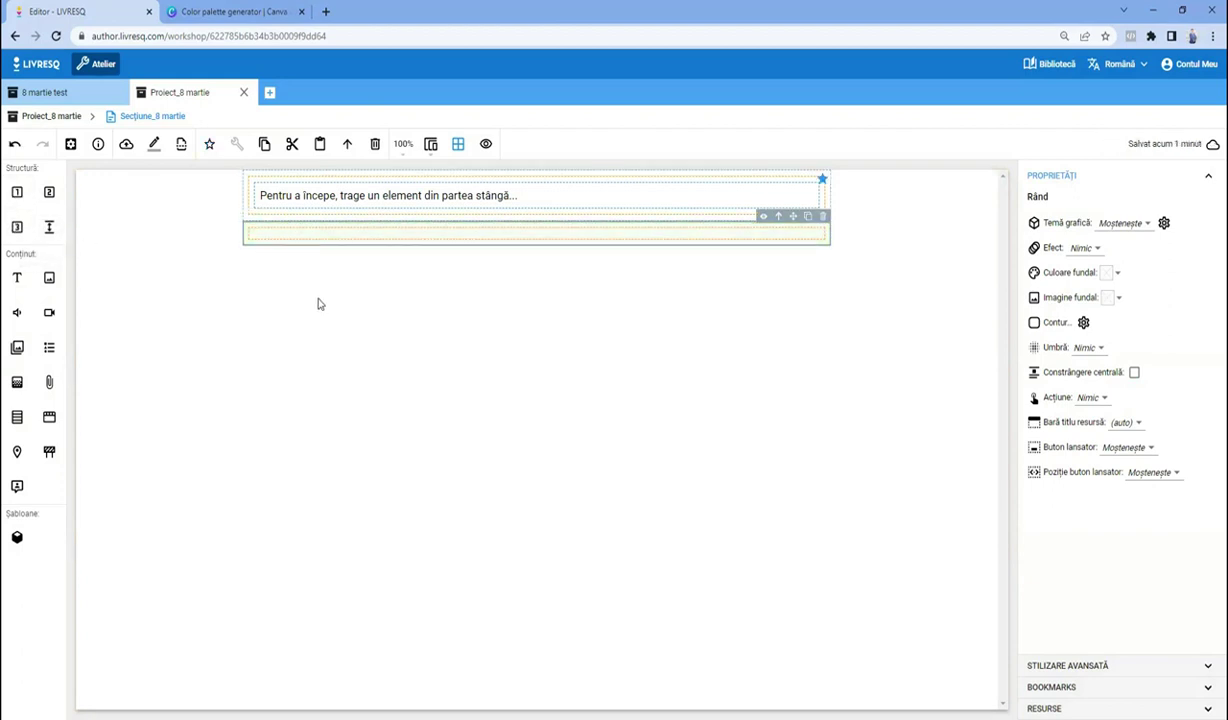
pyautogui.click(292, 235)
pyautogui.moveTo(49, 277); pyautogui.dragTo(351, 233)
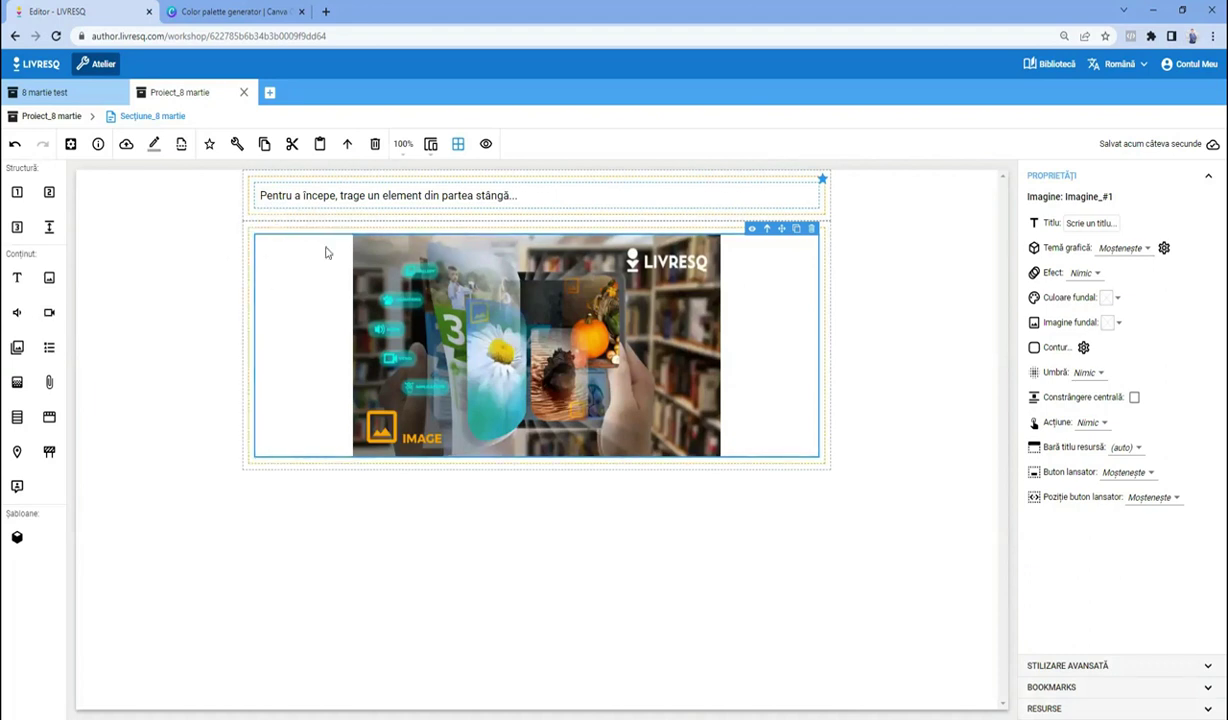
# - Replace the placeholder picture with freesia-g2345174f0_1280 from the Flori - 8 martie folder and return to the section
pyautogui.doubleClick(573, 307)
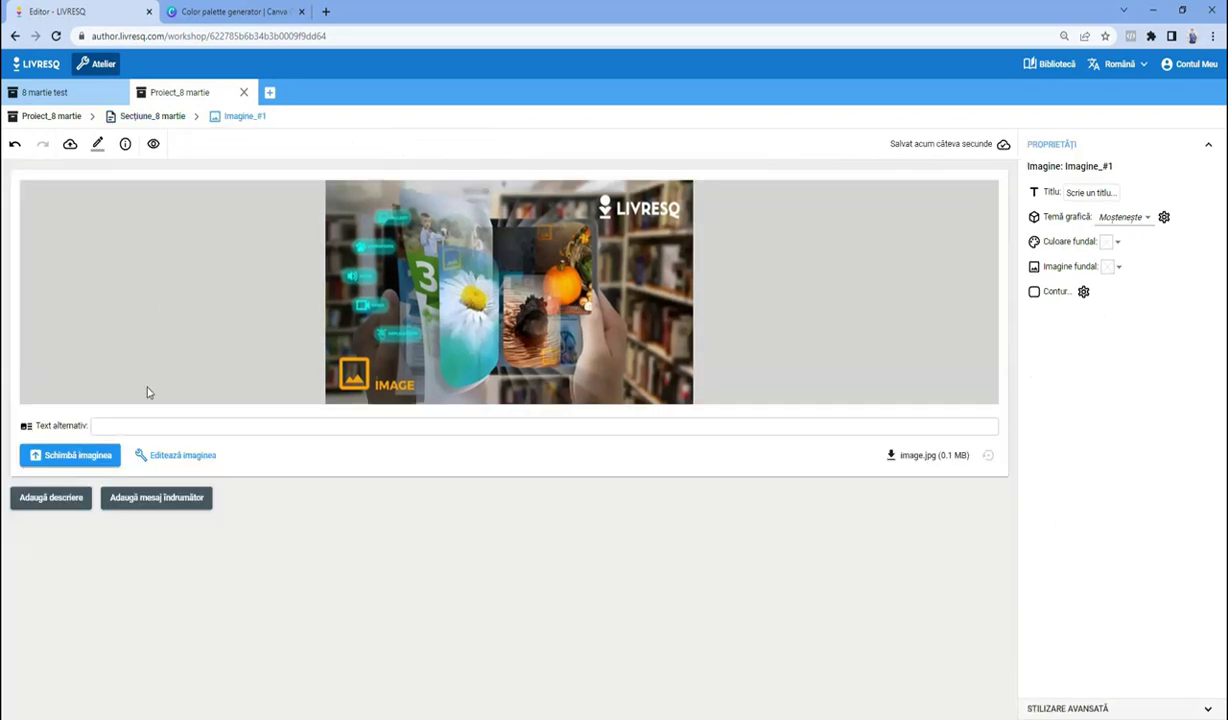
pyautogui.click(82, 457)
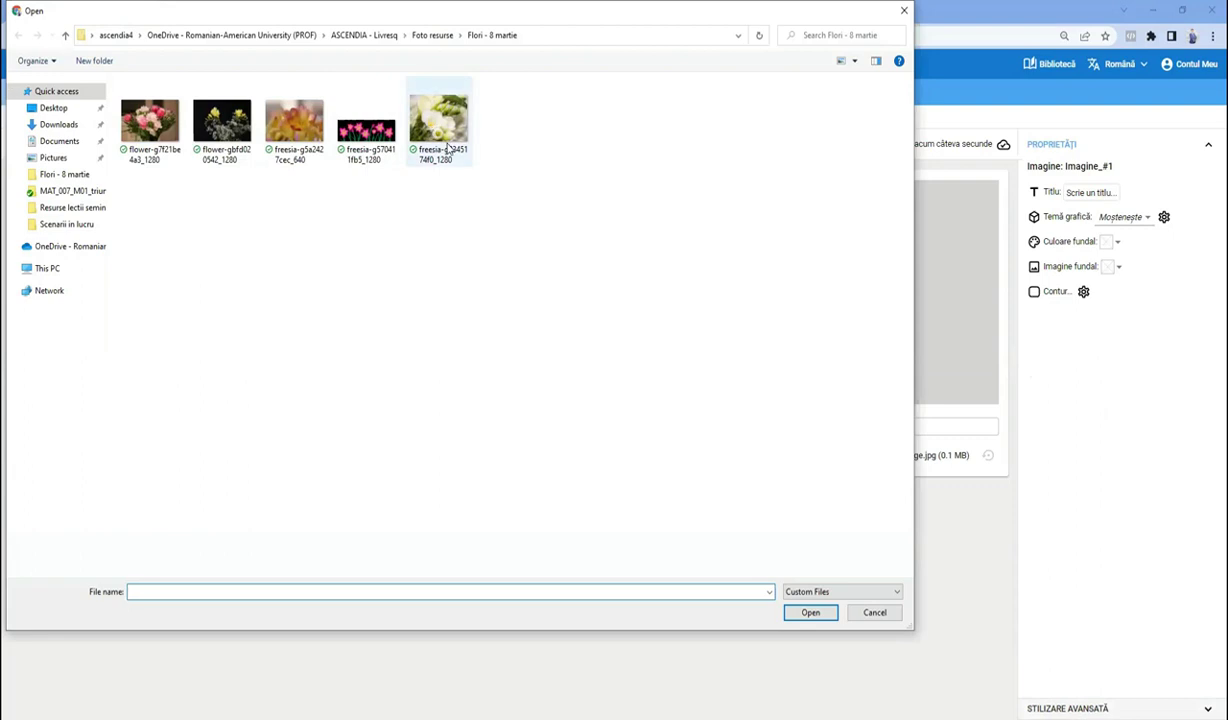
pyautogui.click(449, 117)
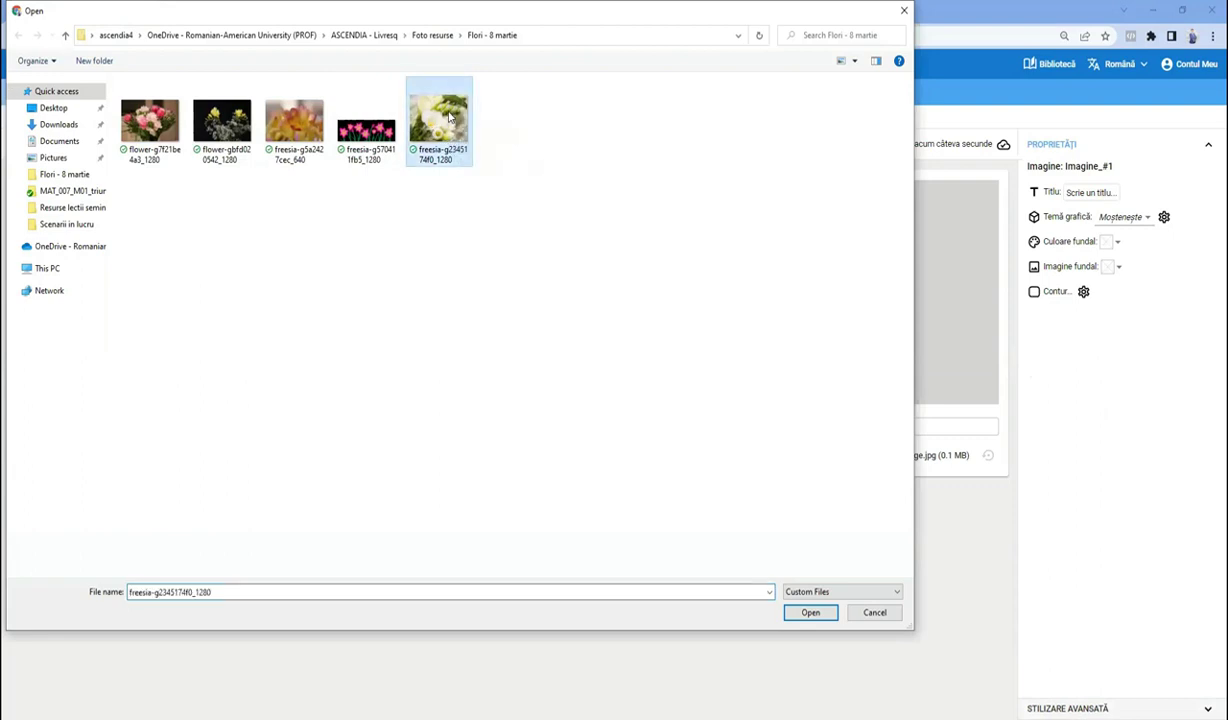
pyautogui.click(812, 612)
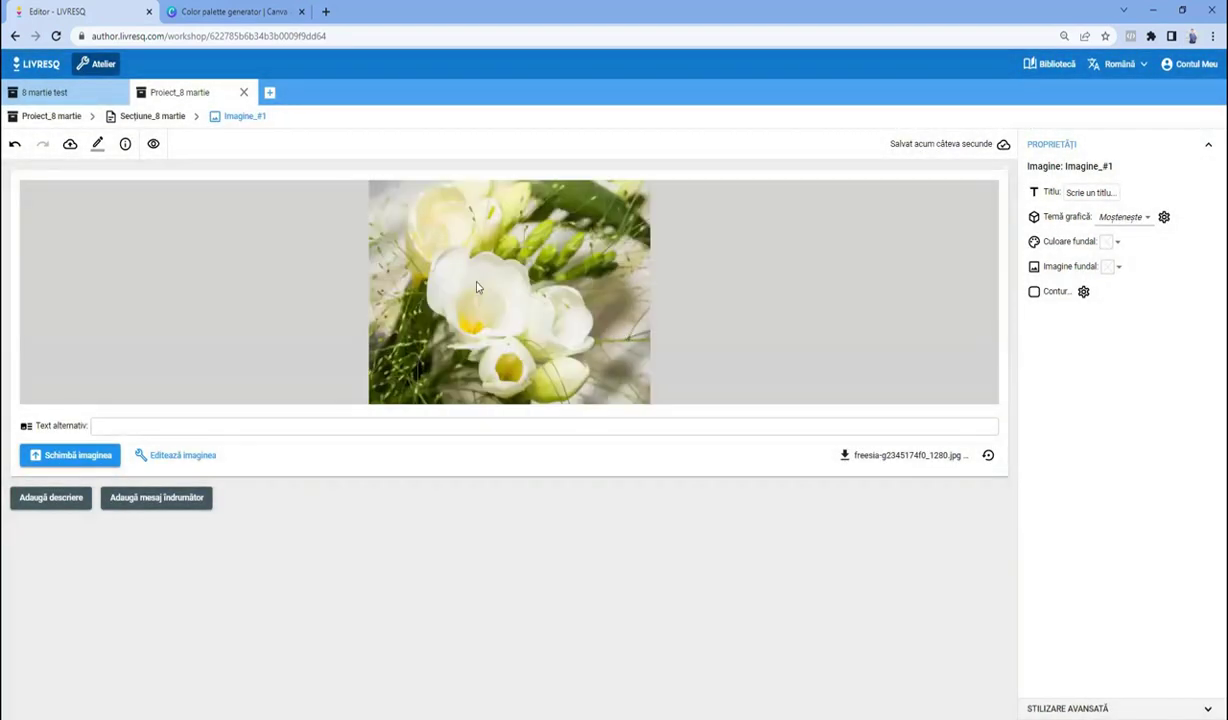
pyautogui.click(160, 116)
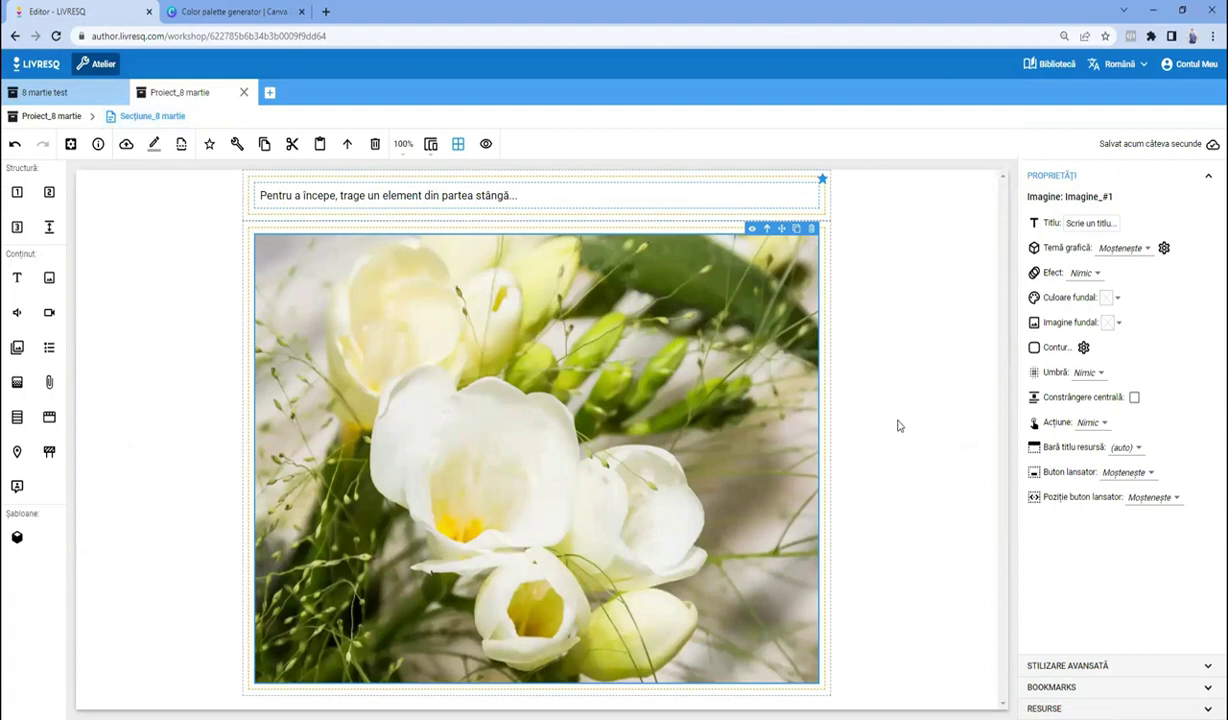
# - Centre the starter text above the picture and replace it with FELICITARE
pyautogui.click(822, 360)
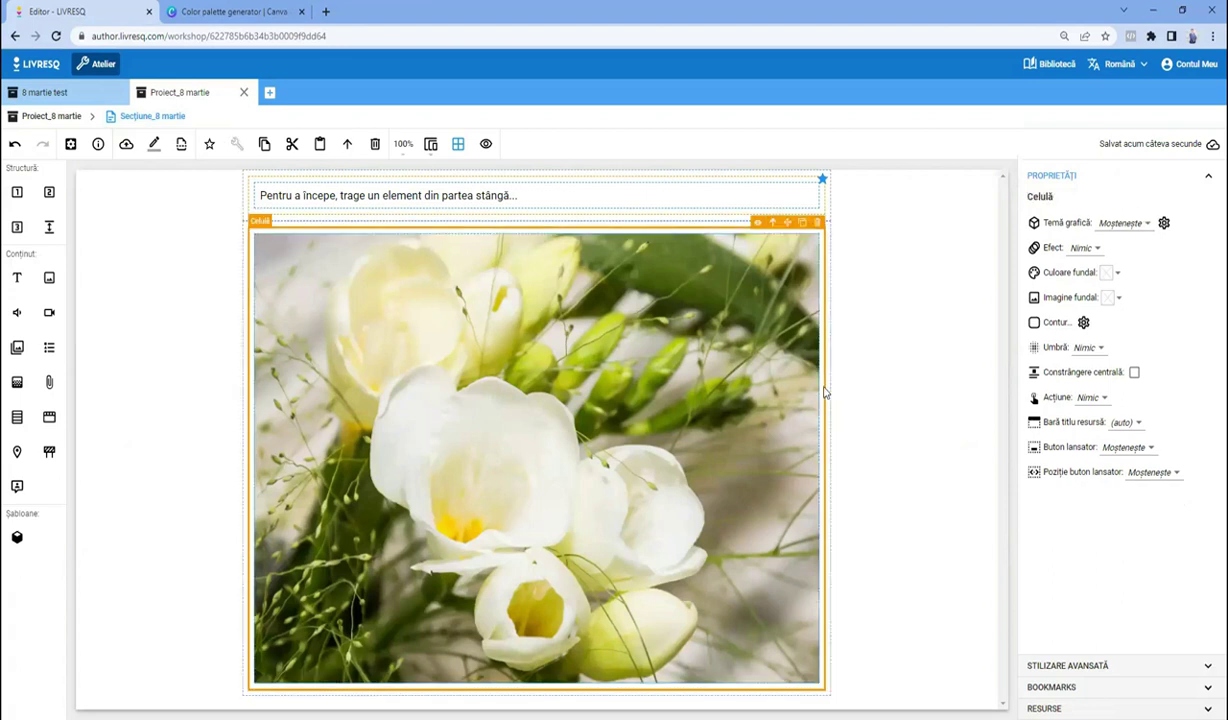
pyautogui.click(362, 196)
pyautogui.click(362, 196)
pyautogui.moveTo(498, 197); pyautogui.dragTo(234, 197)
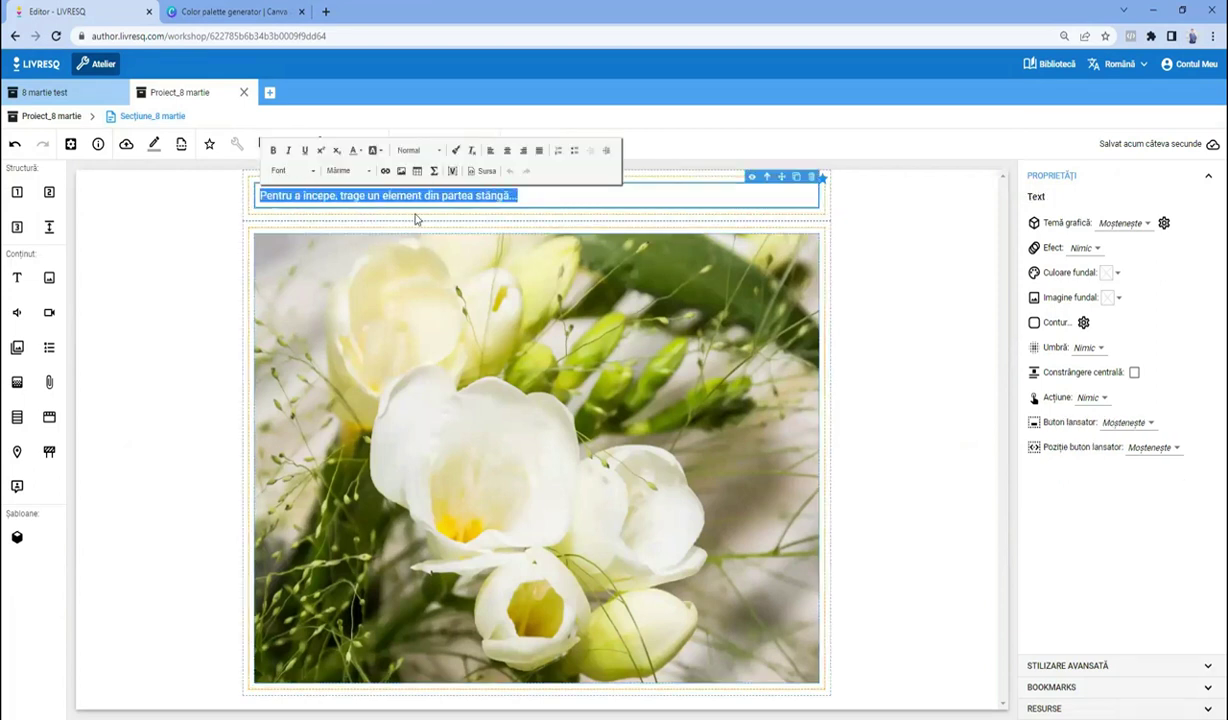
pyautogui.click(507, 151)
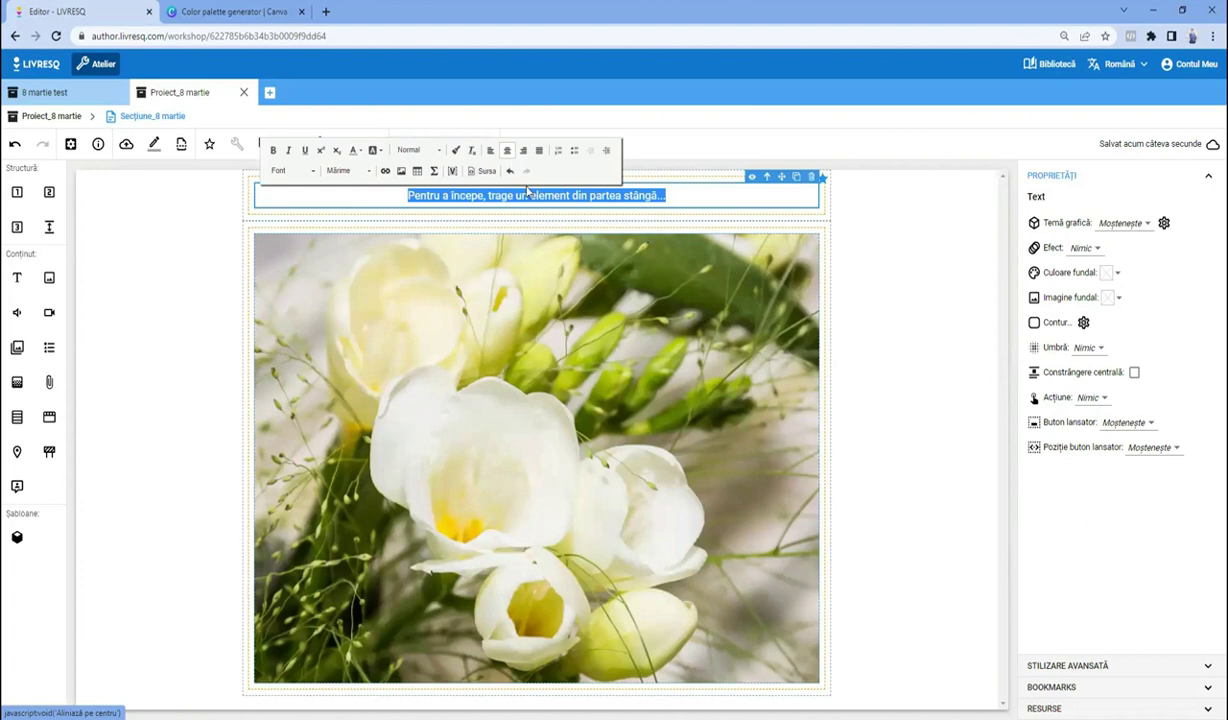
pyautogui.write('FELICI')
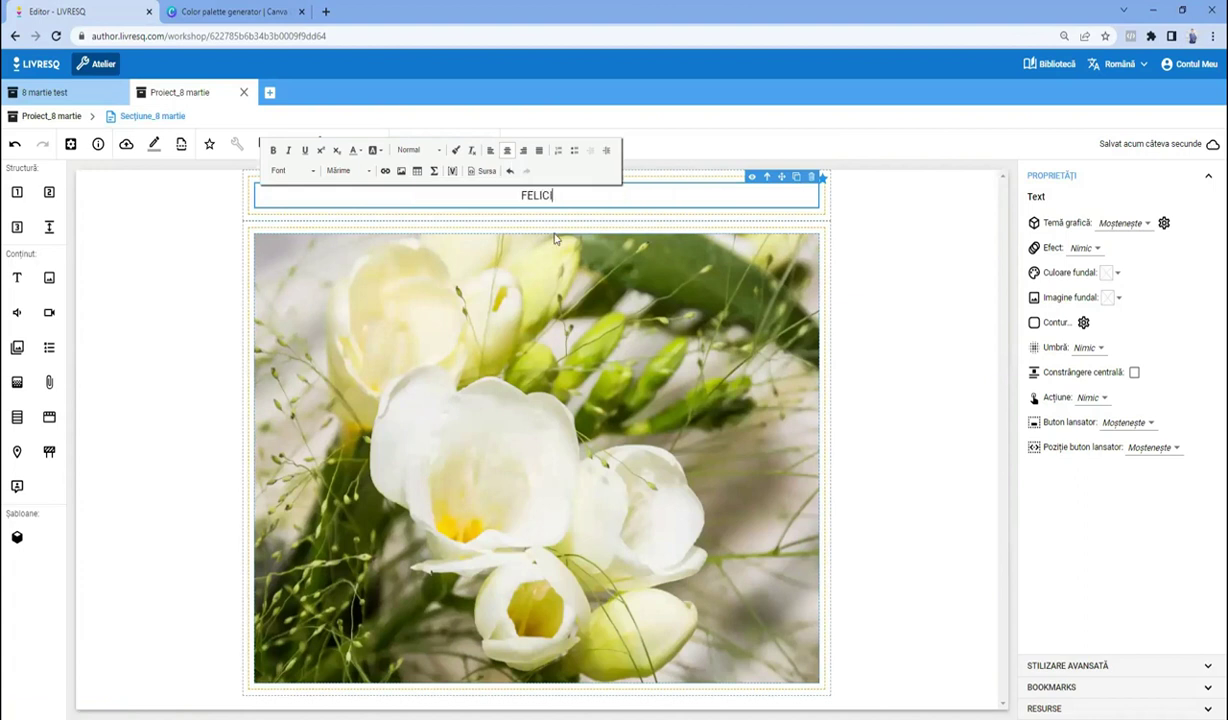
pyautogui.write('TARE')
pyautogui.click(573, 224)
pyautogui.click(521, 203)
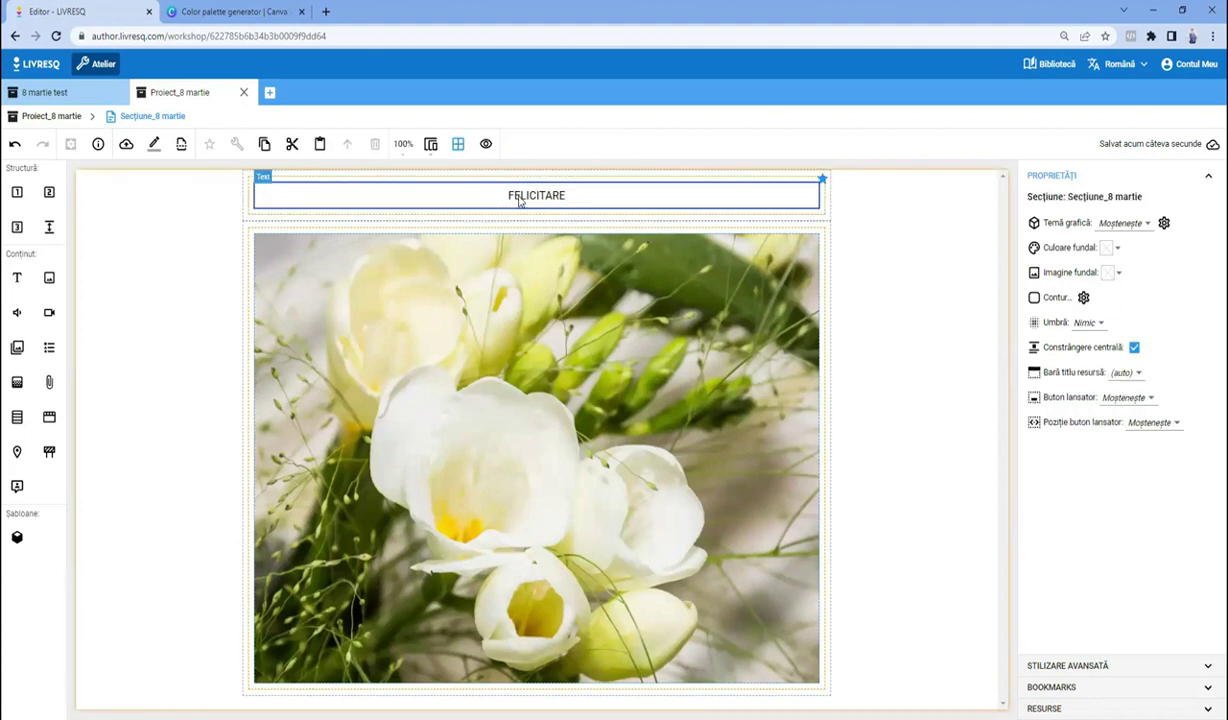
# - Set the font size of the FELICITARE heading to 48
pyautogui.click(514, 196)
pyautogui.doubleClick(514, 196)
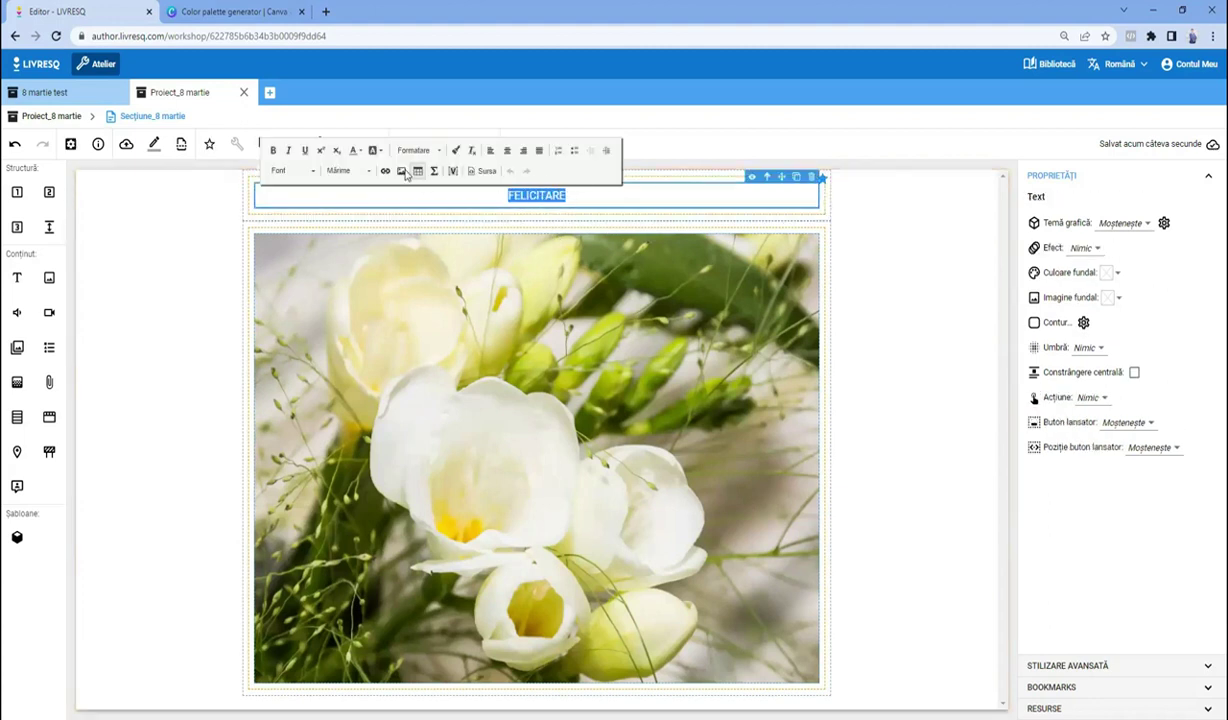
pyautogui.click(356, 176)
pyautogui.click(392, 283)
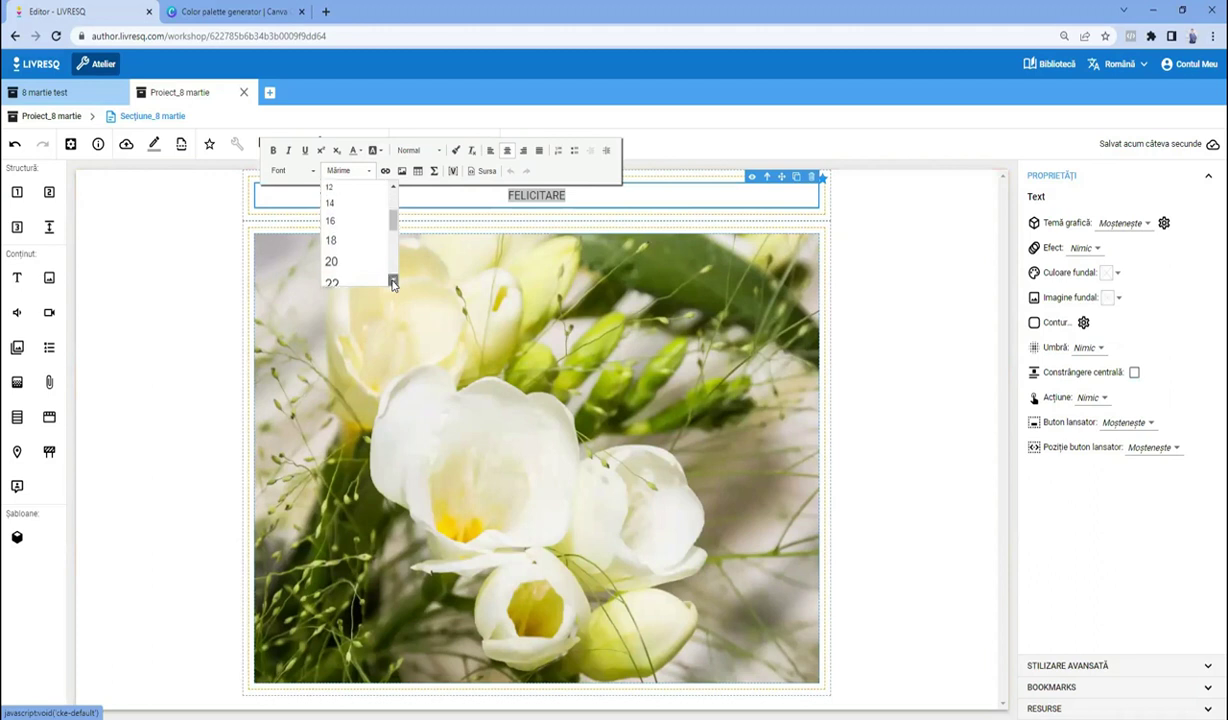
pyautogui.scroll(-3, 392, 283)
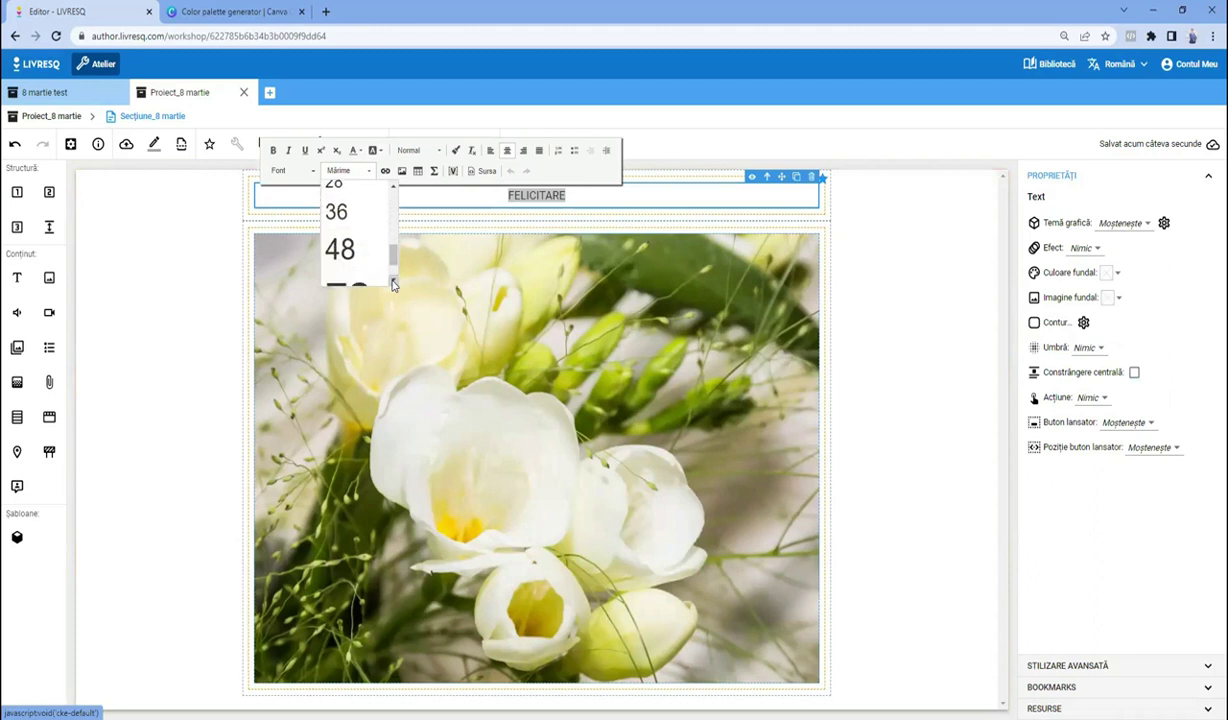
pyautogui.click(362, 252)
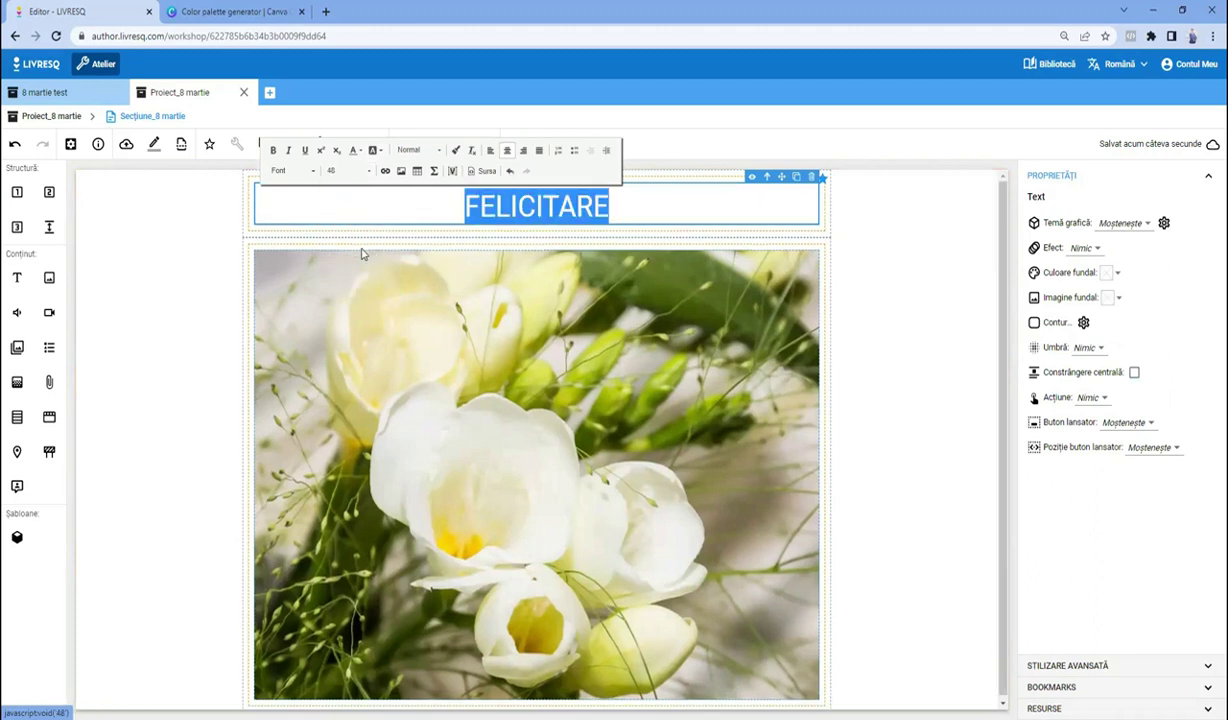
pyautogui.click(363, 176)
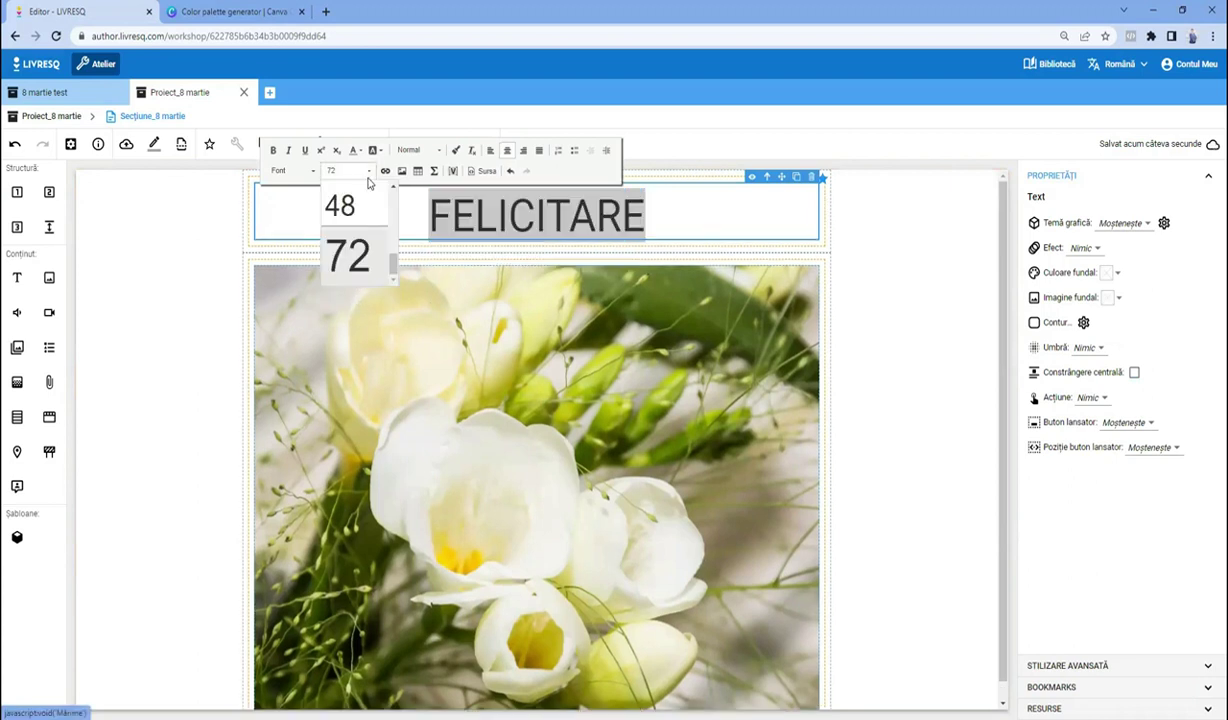
pyautogui.click(358, 218)
pyautogui.click(710, 220)
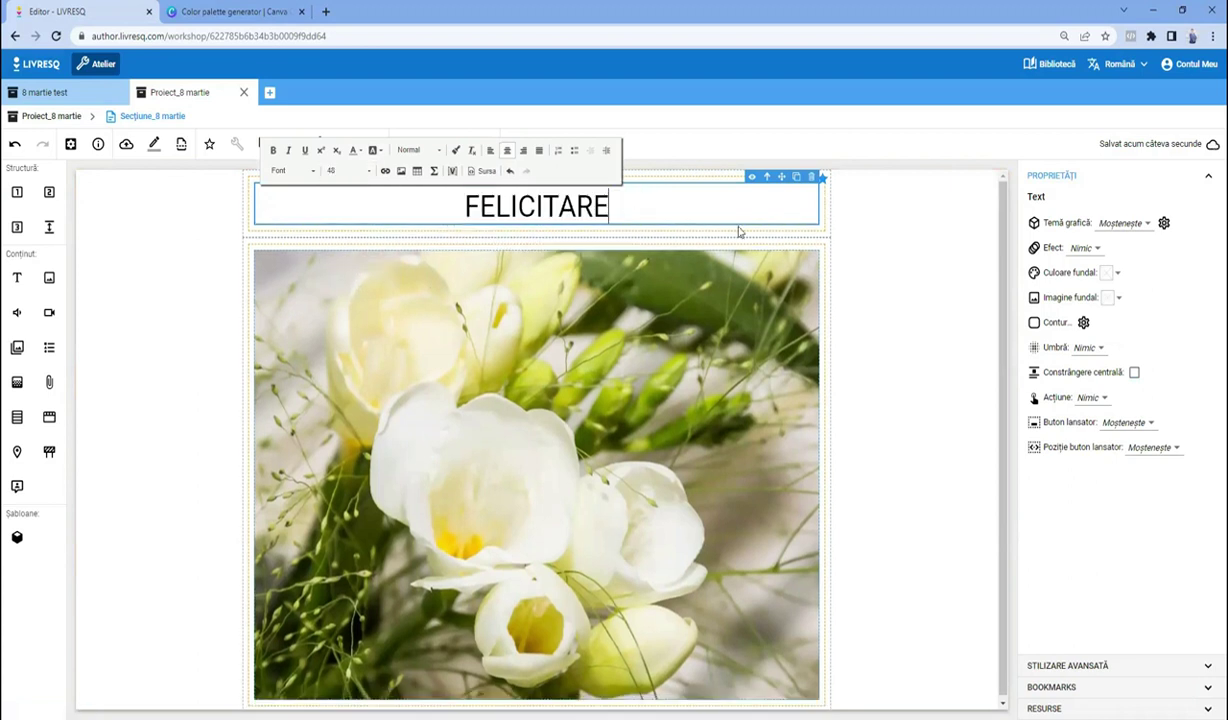
pyautogui.click(858, 224)
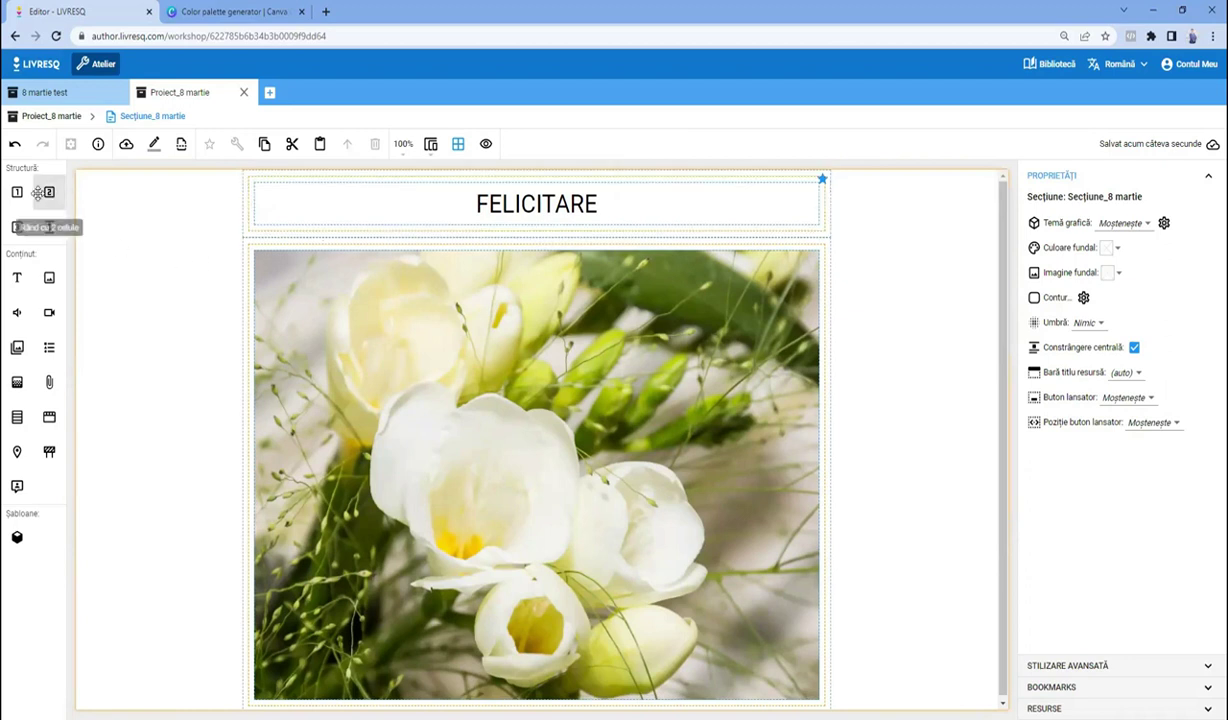
# - Add a one-cell row with an empty, centred text element between the FELICITARE heading and the picture
pyautogui.moveTo(19, 192); pyautogui.dragTo(266, 243)
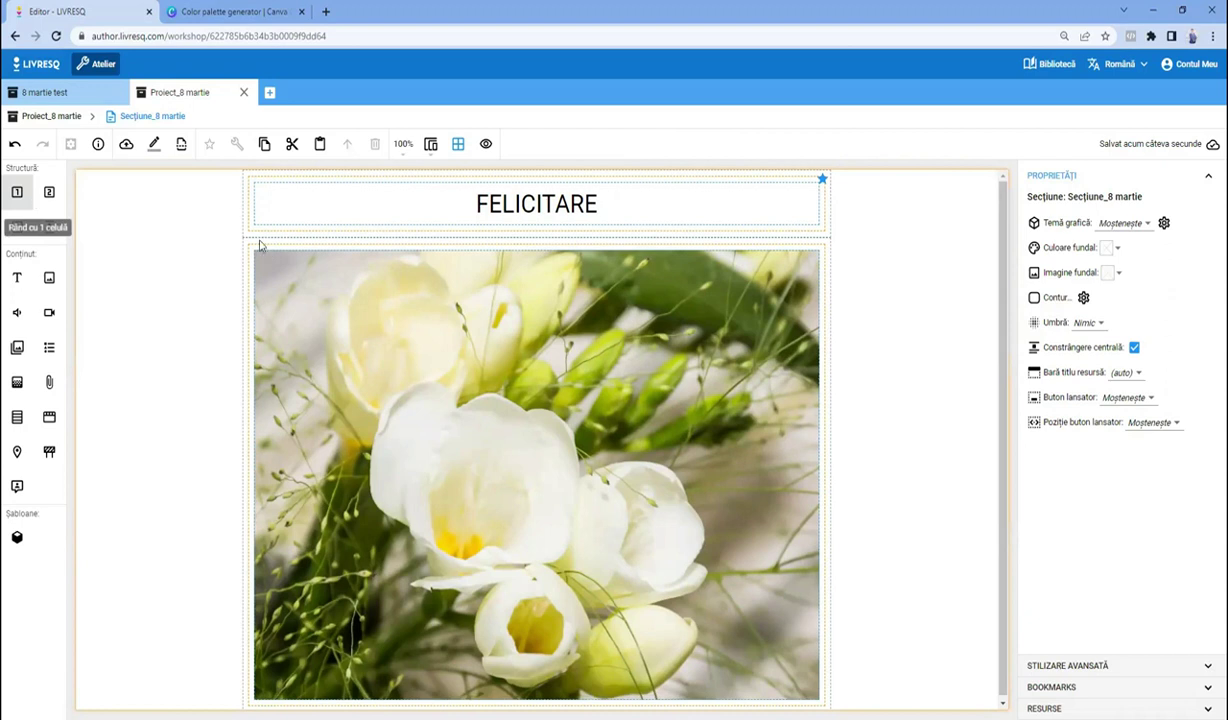
pyautogui.moveTo(33, 280); pyautogui.dragTo(373, 260)
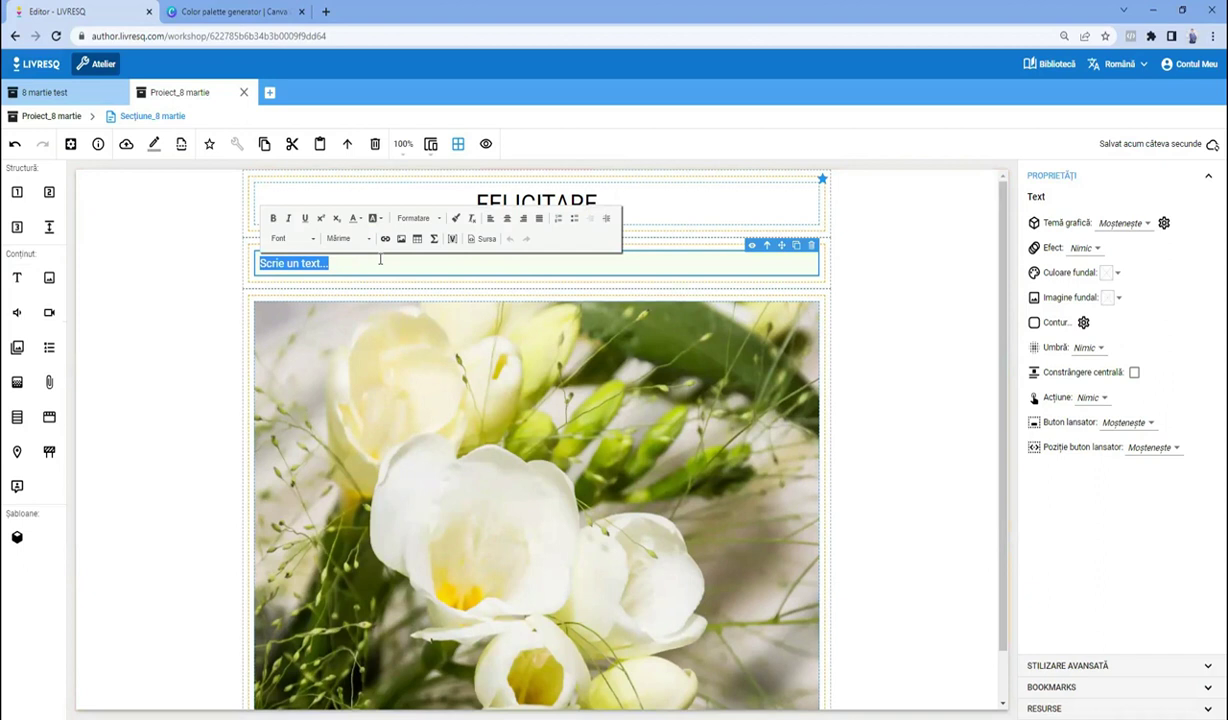
pyautogui.press('BackSpace')
pyautogui.click(507, 219)
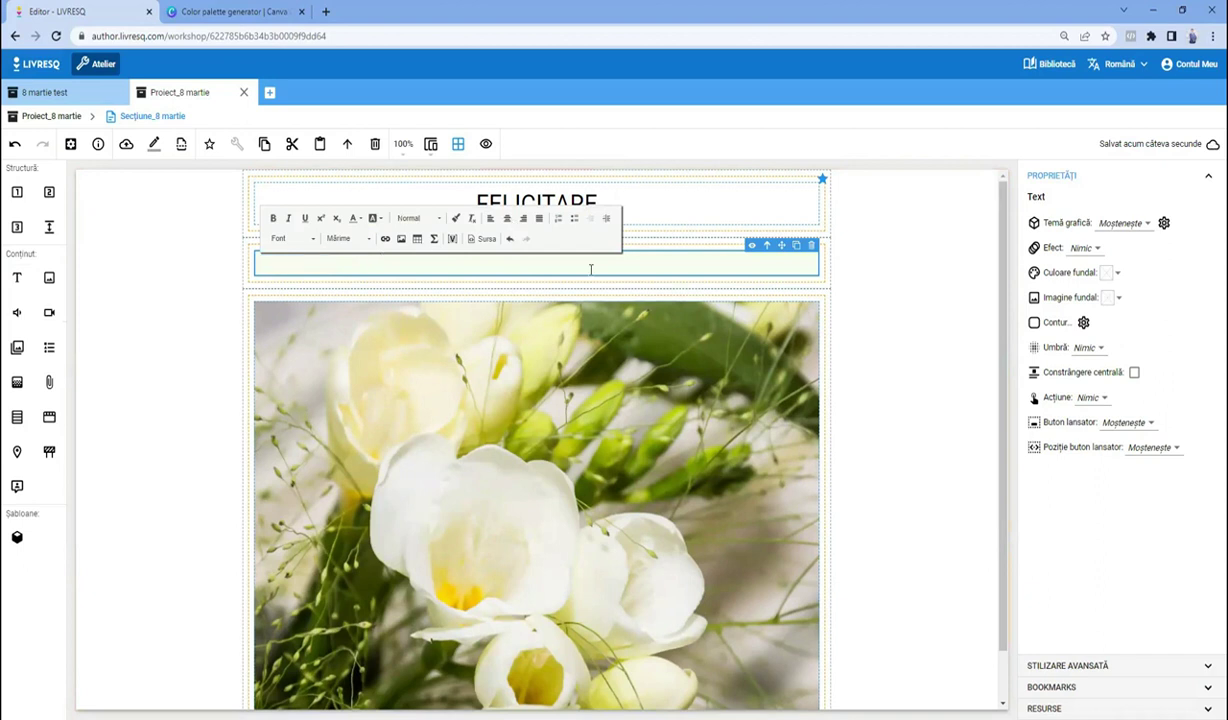
# - Enter 8 martie and La mulți ani! on two separate lines in the new text element
pyautogui.write('8 martie')
pyautogui.press('Return')
pyautogui.write('LA m')
pyautogui.press('BackSpace')
pyautogui.press('BackSpace')
pyautogui.press('BackSpace')
pyautogui.write('a mul')
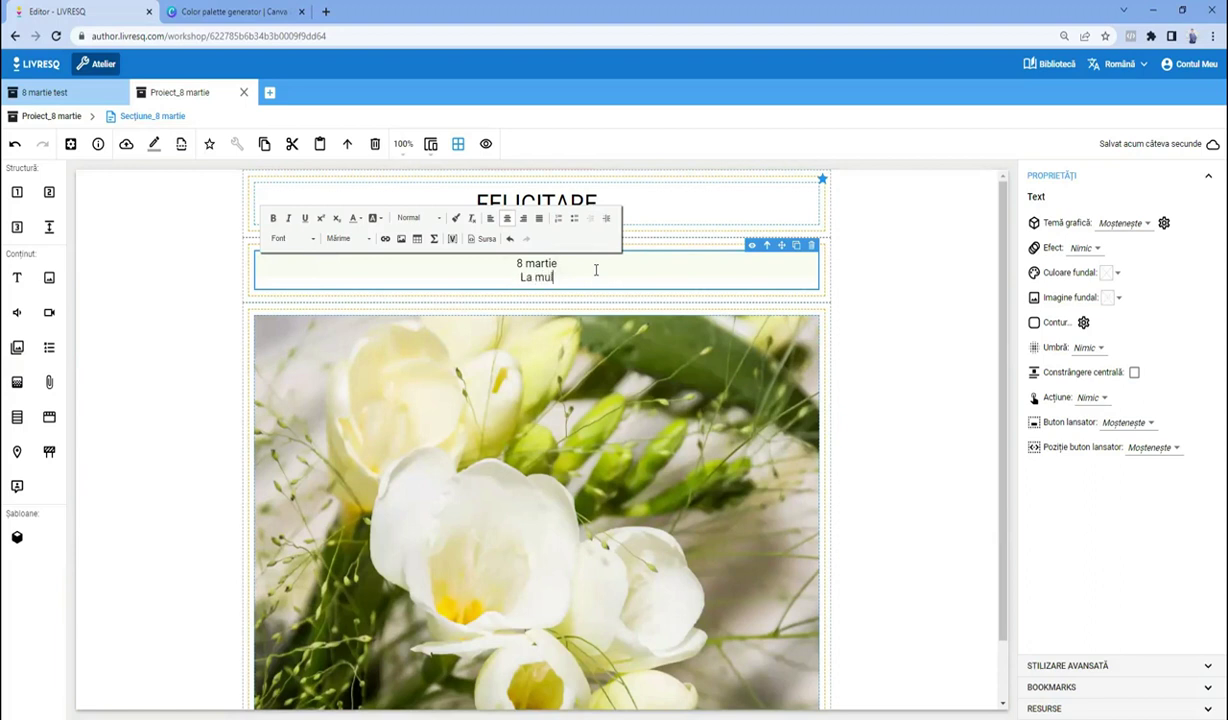
pyautogui.write('ți ani!')
pyautogui.click(798, 312)
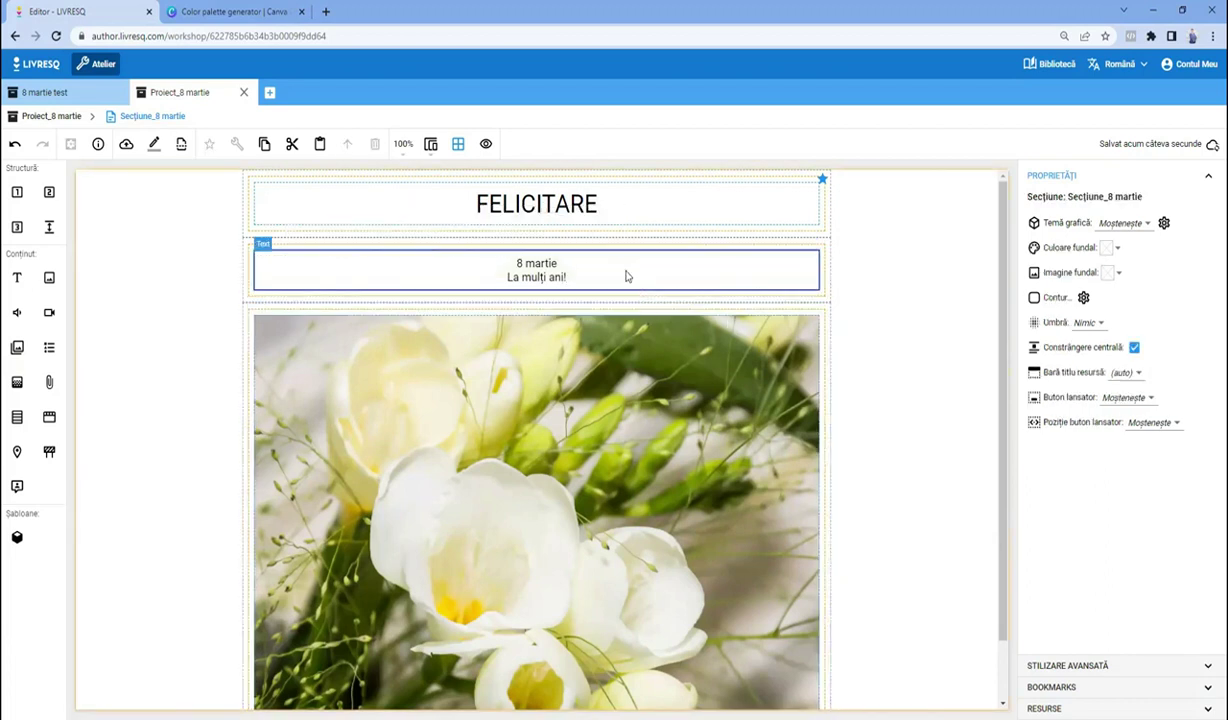
# - Add a one-cell row below the picture with a text element reading Primăvară frumoasă!, centred
pyautogui.scroll(-1, 627, 276)
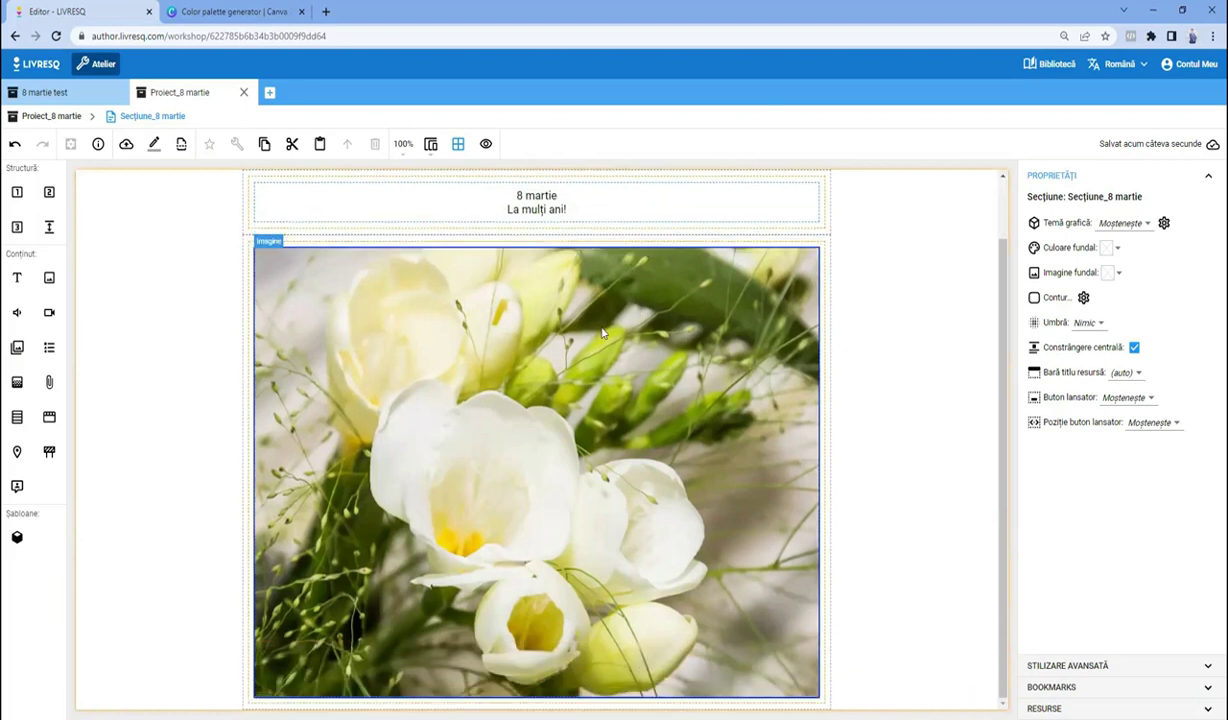
pyautogui.moveTo(17, 196); pyautogui.dragTo(270, 704)
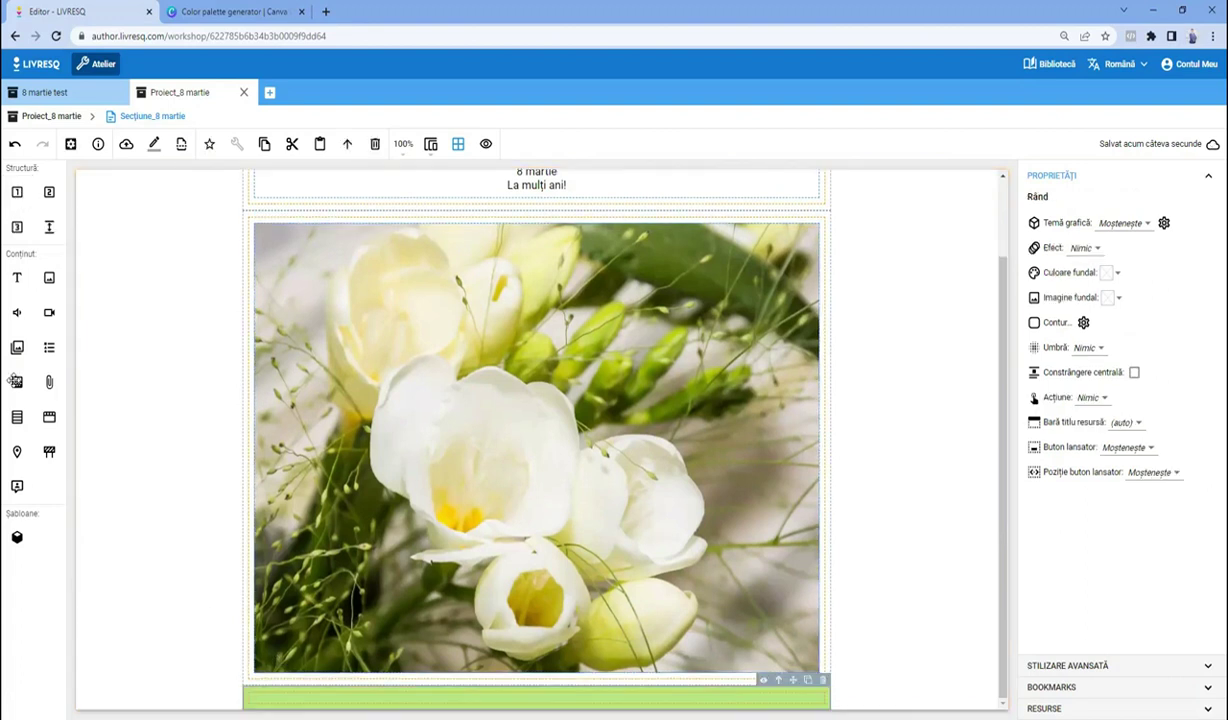
pyautogui.moveTo(26, 289); pyautogui.dragTo(522, 704)
pyautogui.click(340, 688)
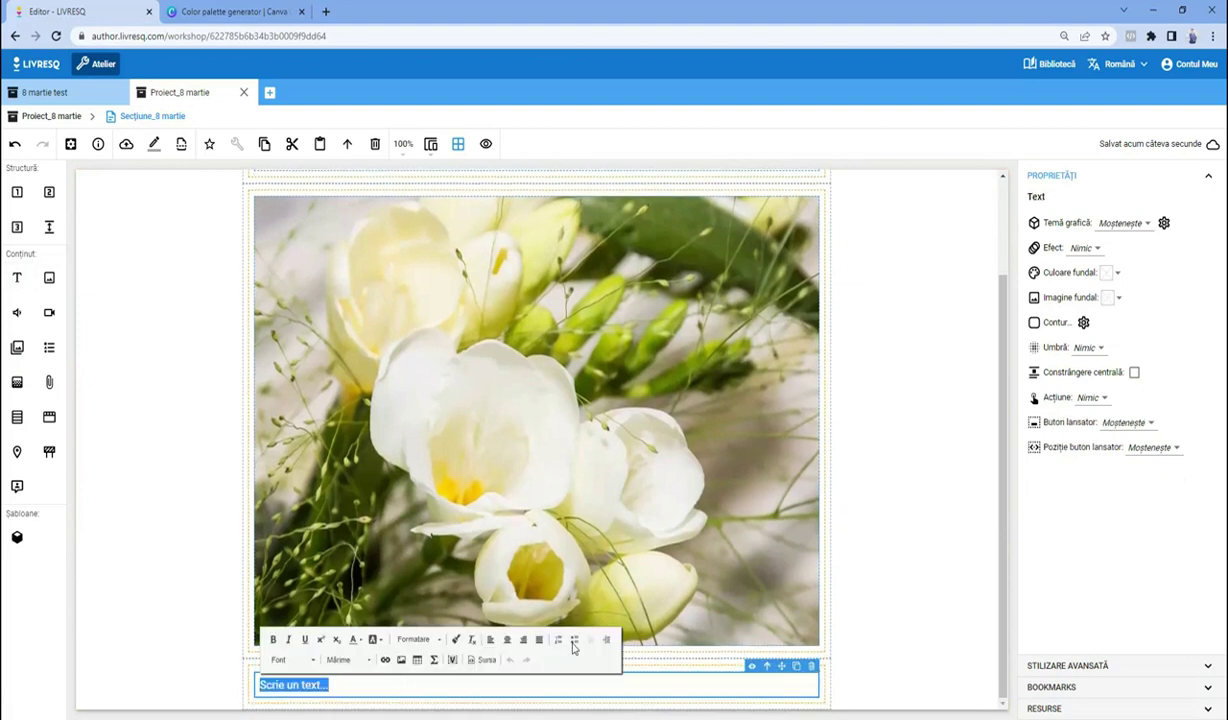
pyautogui.write('Prim')
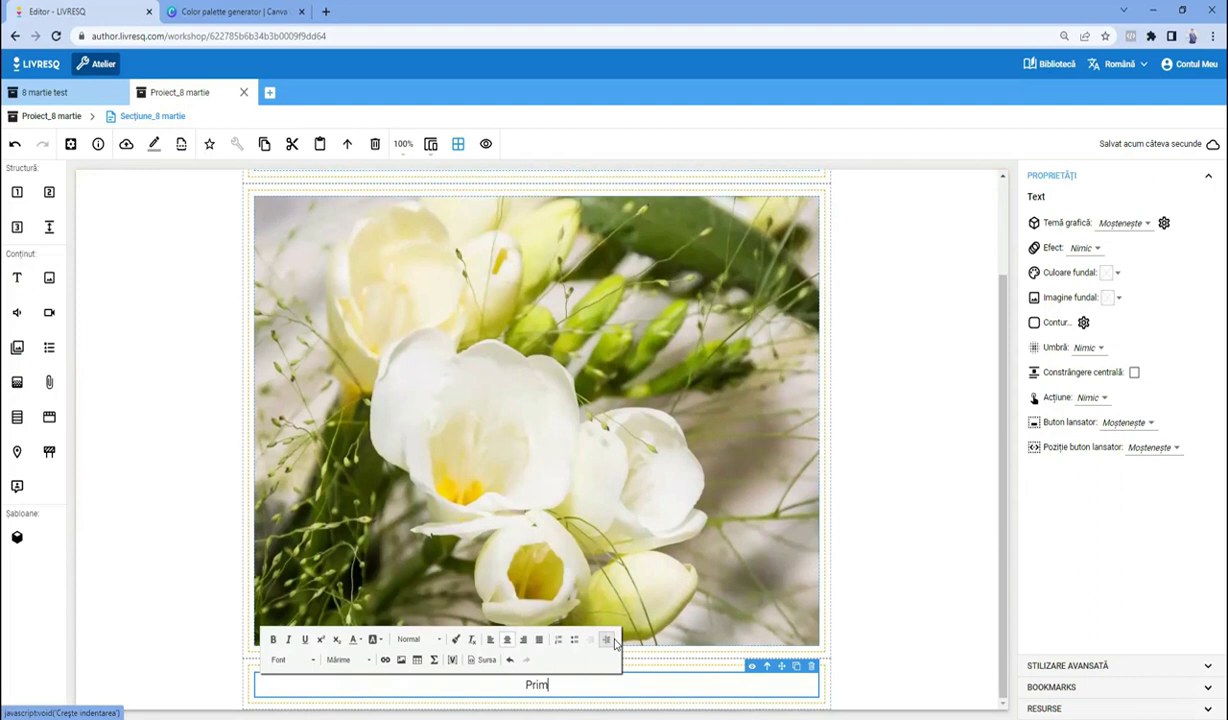
pyautogui.write('ăvară frumoasă!')
pyautogui.click(855, 608)
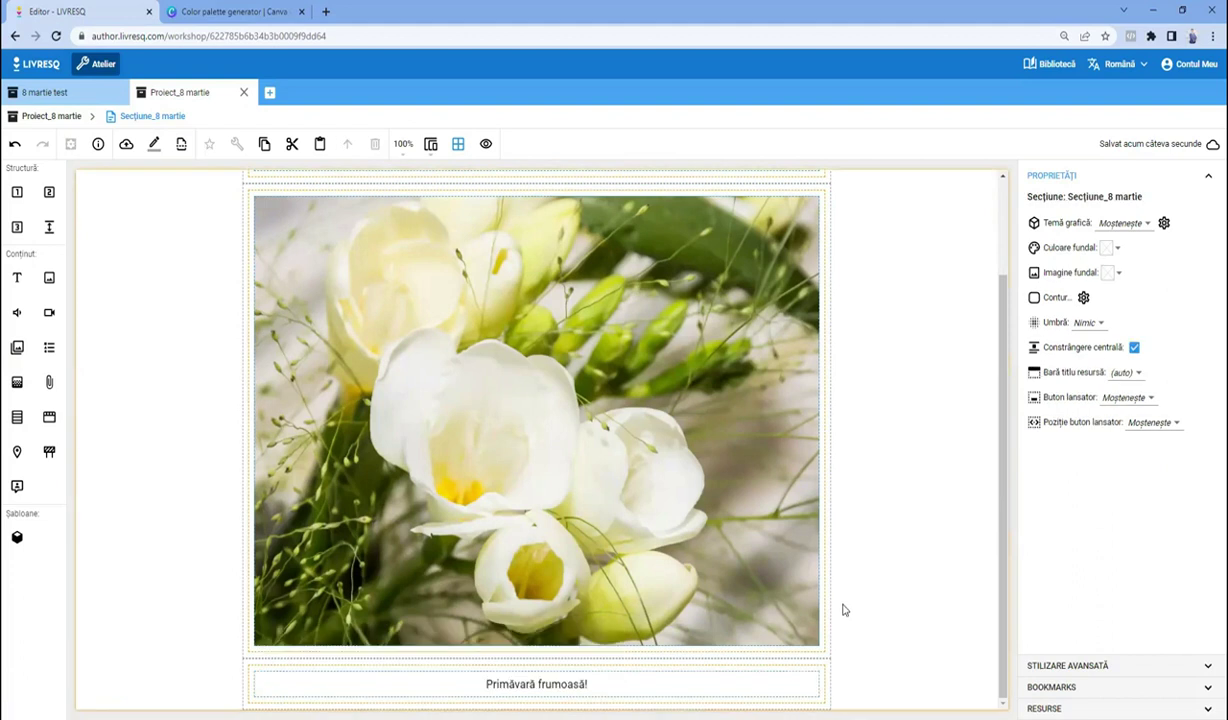
# - Enlarge the font of the 8 martie and La mulți ani! lines and add a line break between them
pyautogui.scroll(2, 843, 610)
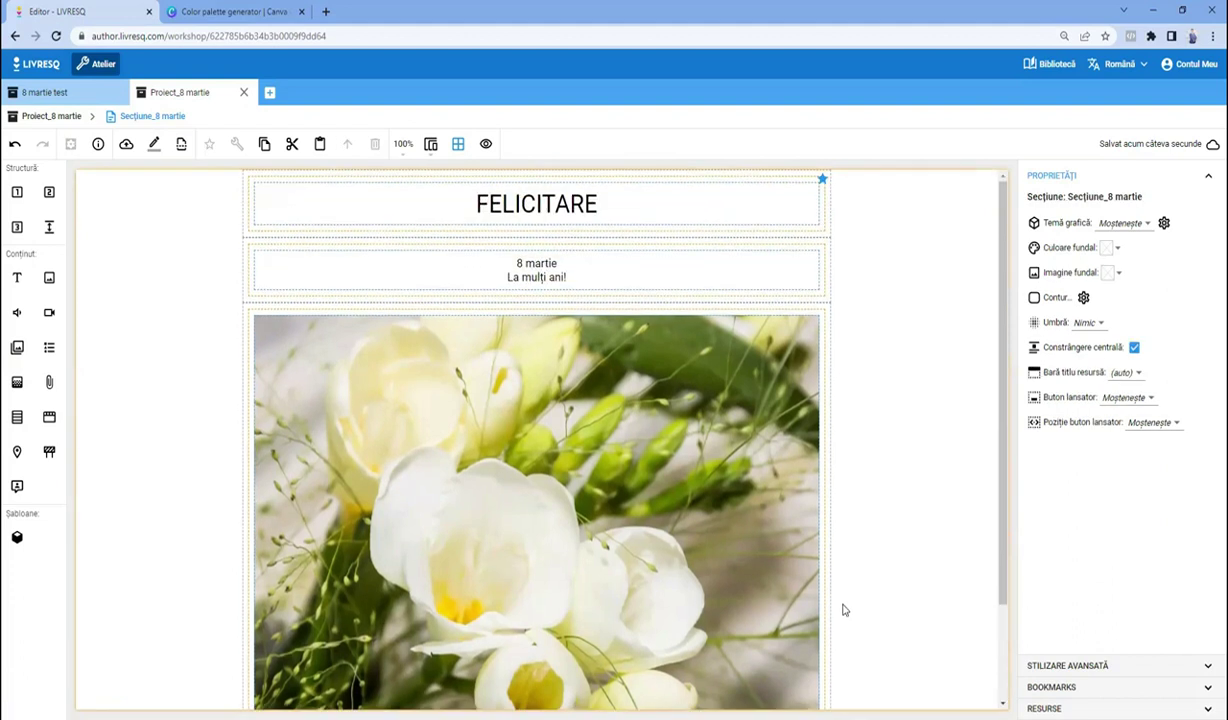
pyautogui.click(581, 277)
pyautogui.click(581, 277)
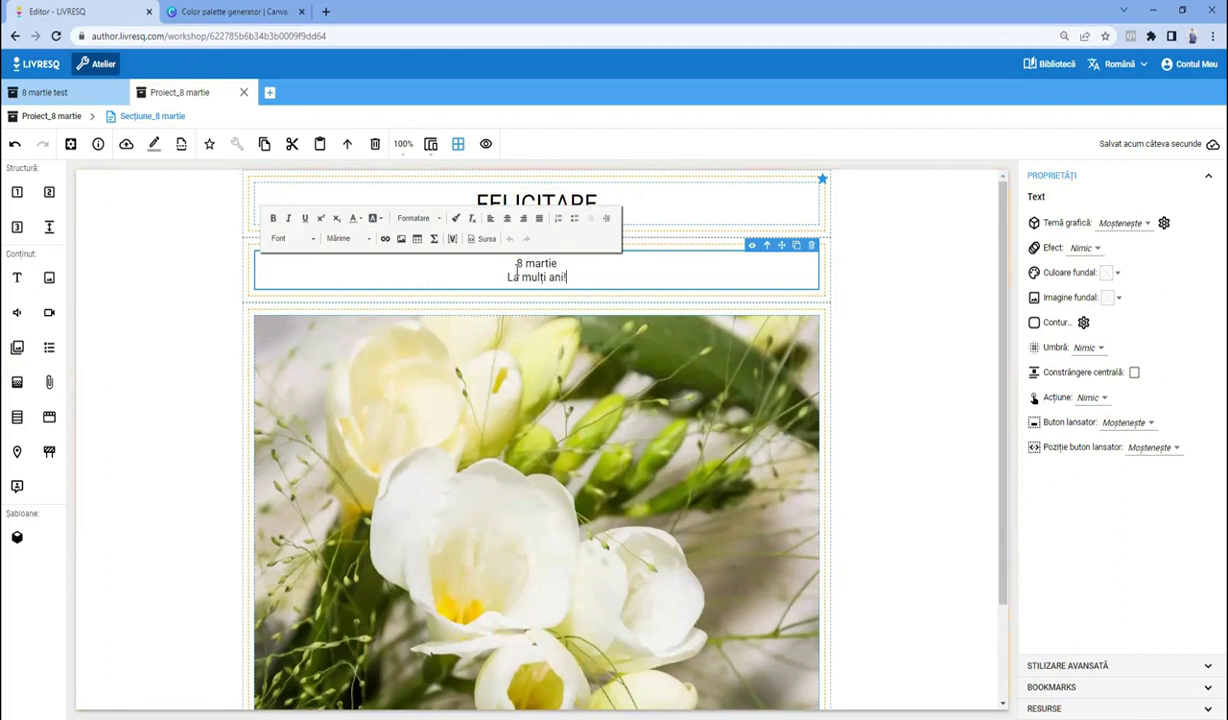
pyautogui.moveTo(517, 258); pyautogui.dragTo(583, 272)
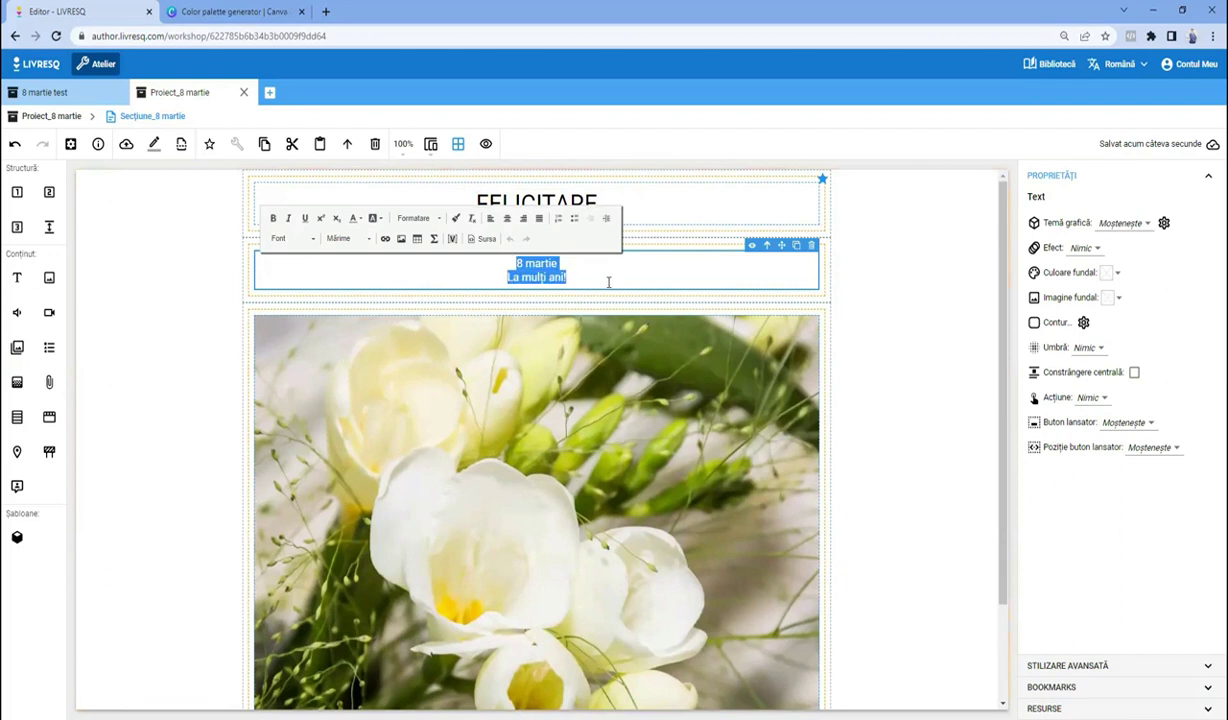
pyautogui.click(362, 238)
pyautogui.scroll(-2, 393, 340)
pyautogui.scroll(-3, 393, 340)
pyautogui.click(340, 345)
pyautogui.click(592, 276)
pyautogui.press('Return')
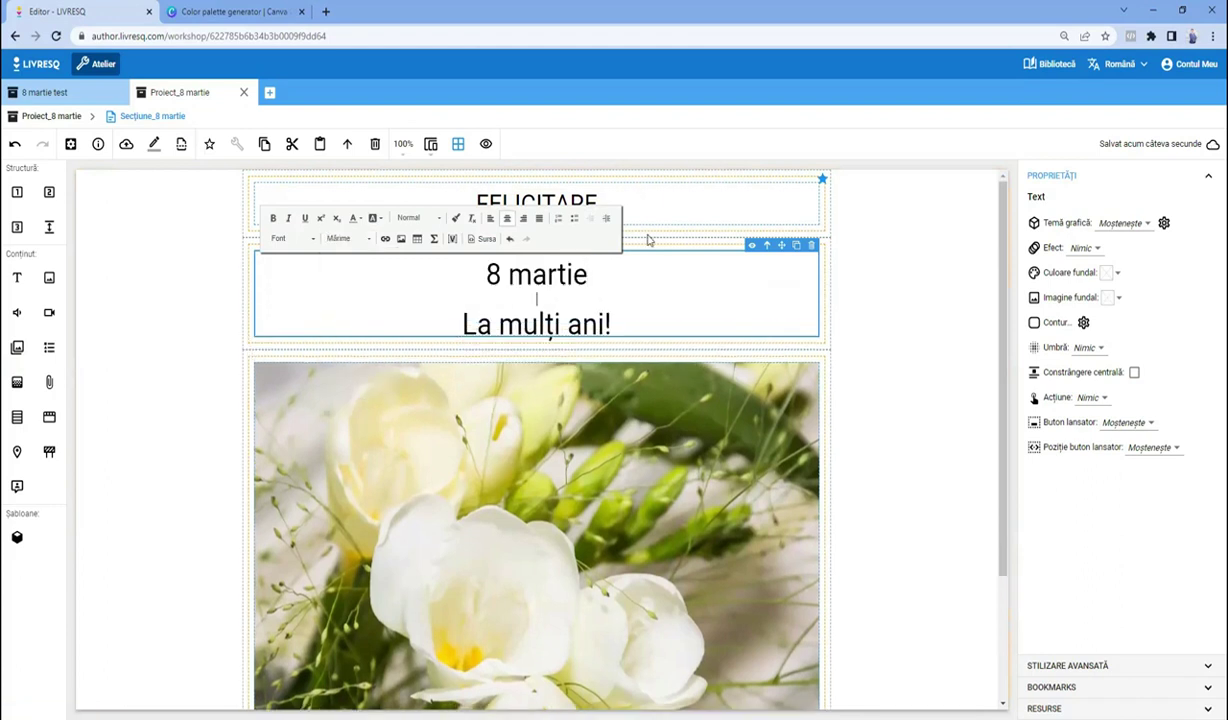
pyautogui.click(830, 290)
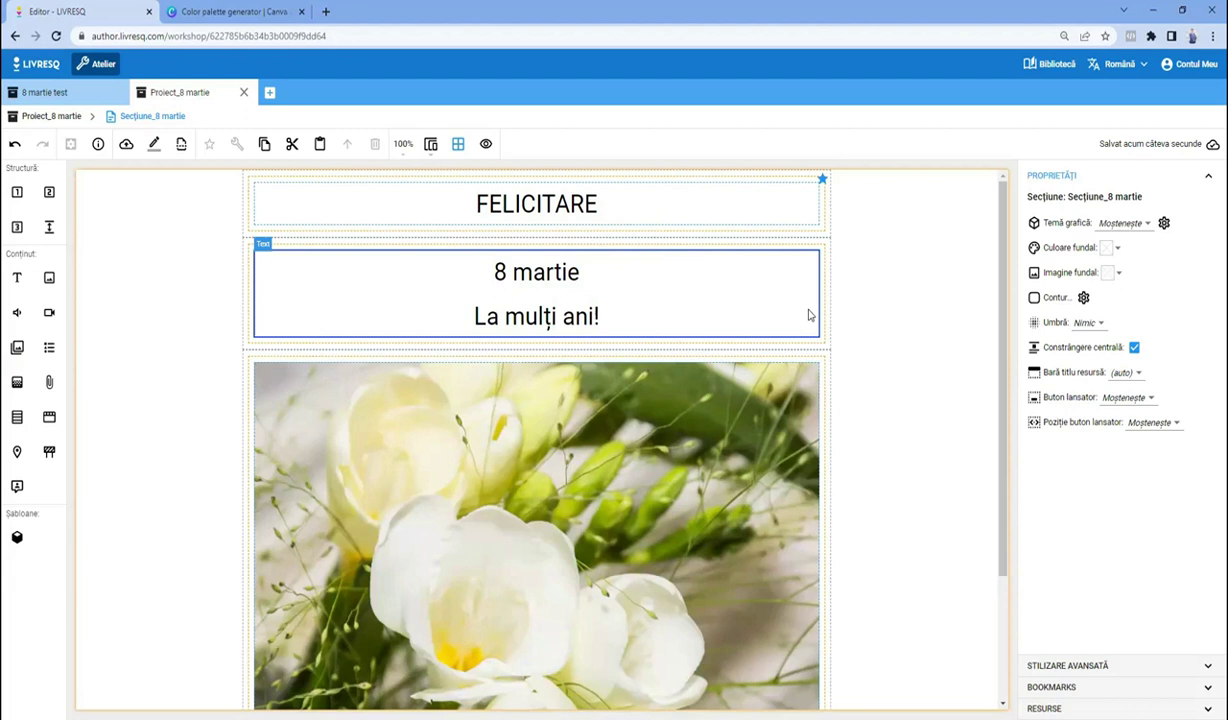
# - Examine the properties of the FELICITARE heading's row, cell and text element, including the row's outline settings
pyautogui.click(828, 208)
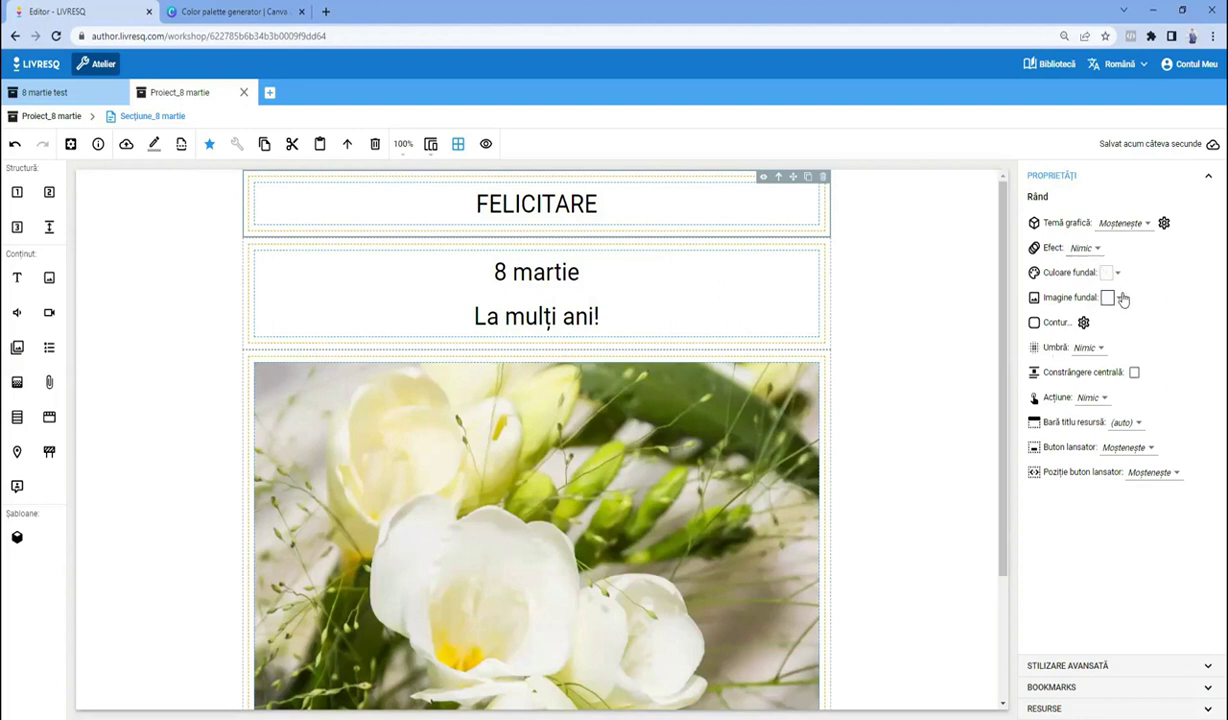
pyautogui.click(1083, 322)
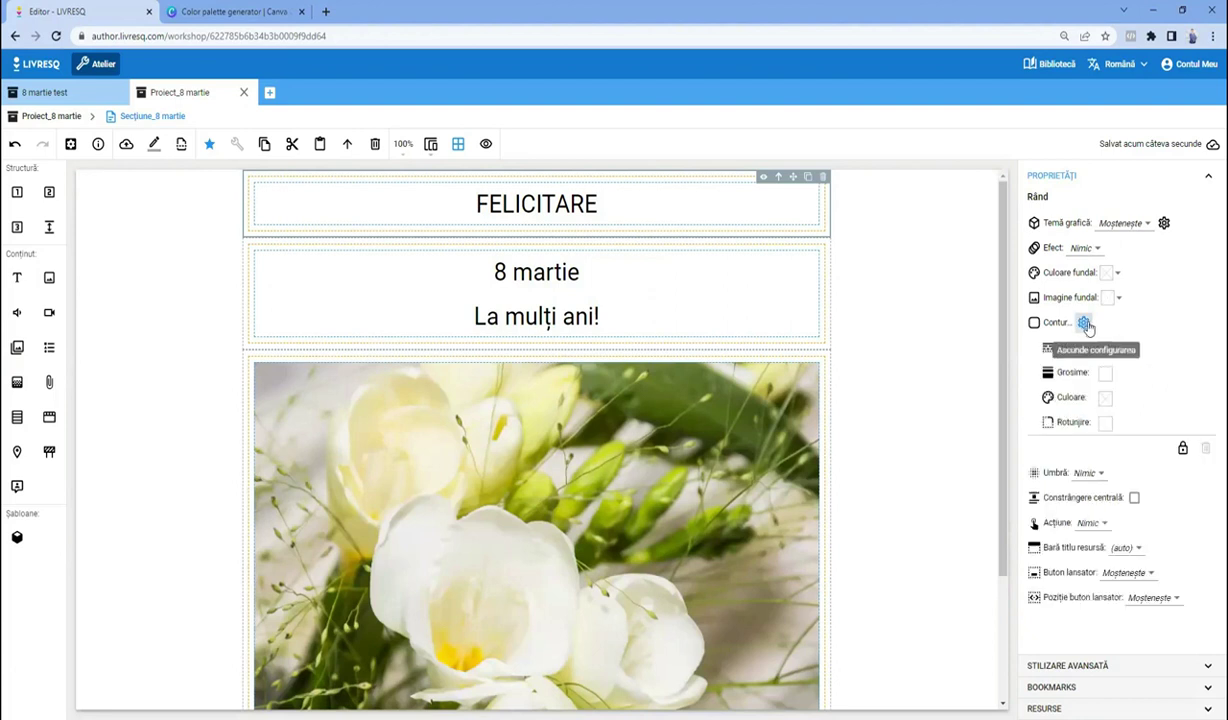
pyautogui.click(1084, 323)
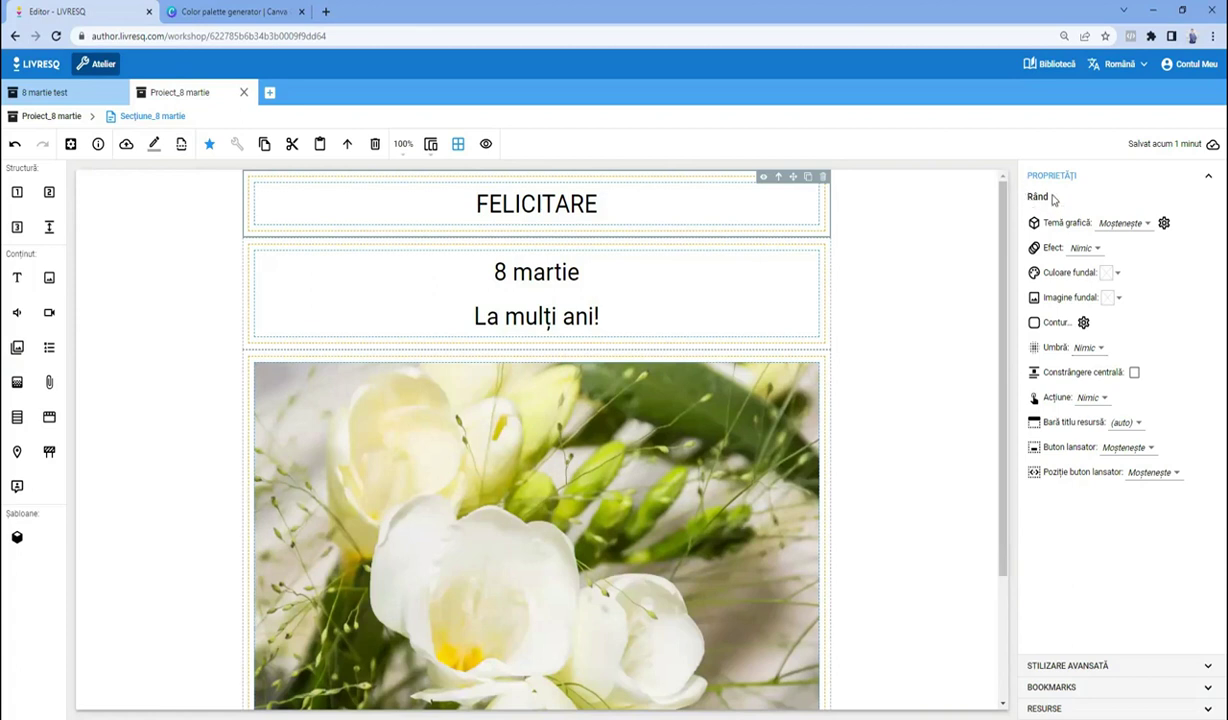
pyautogui.click(825, 209)
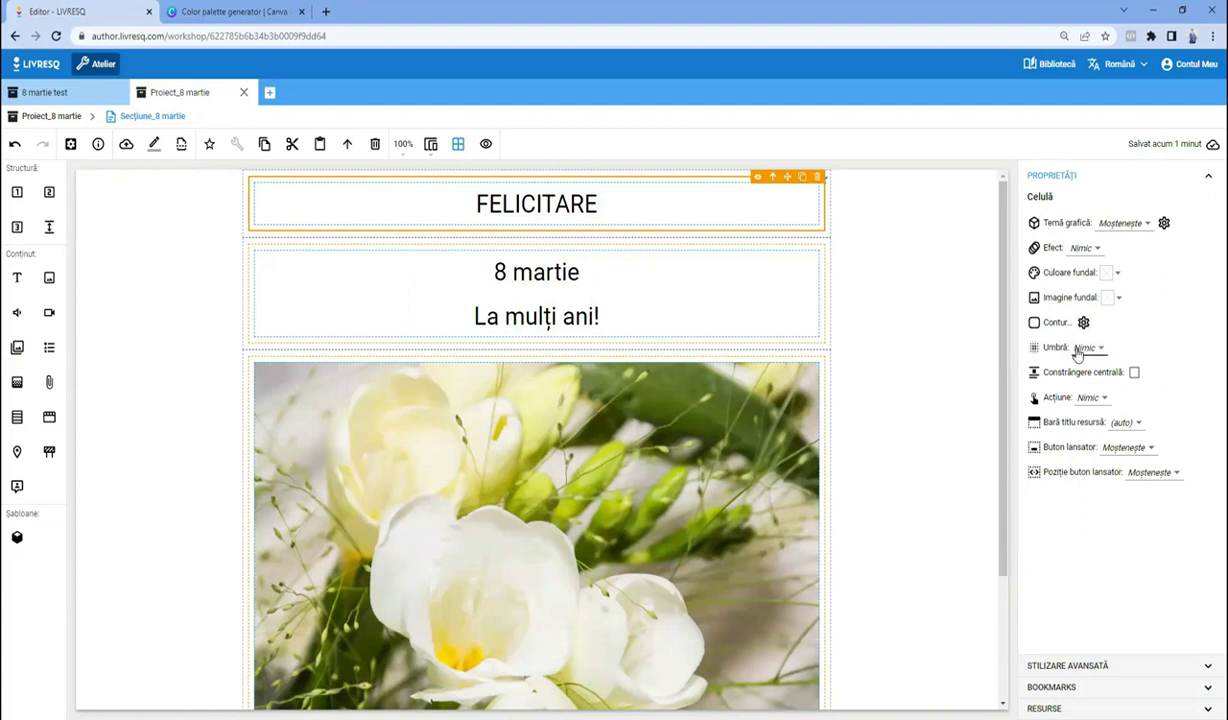
pyautogui.click(819, 214)
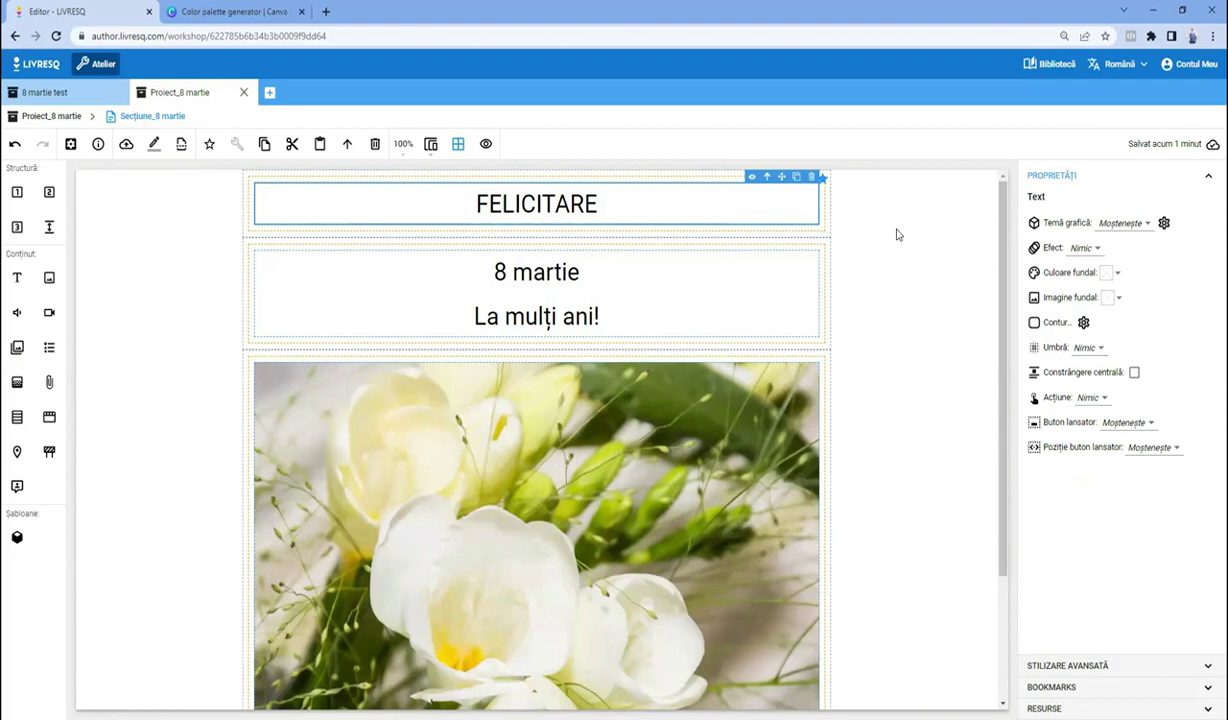
pyautogui.click(829, 203)
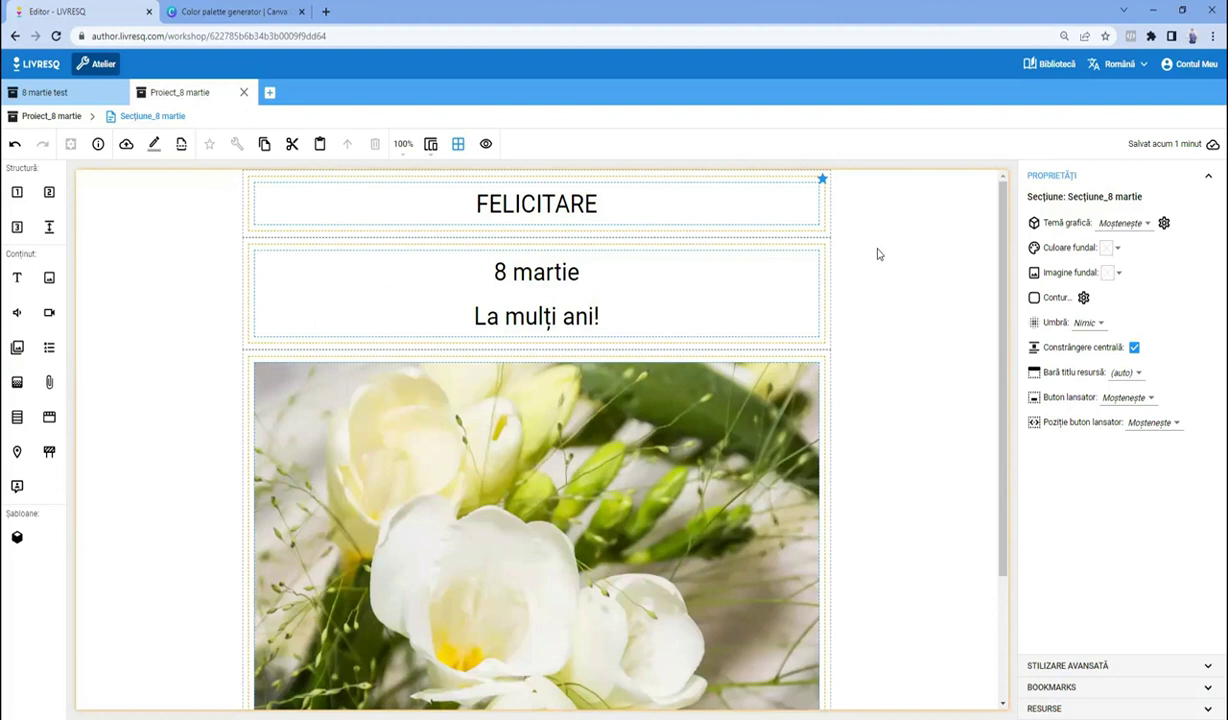
pyautogui.click(800, 226)
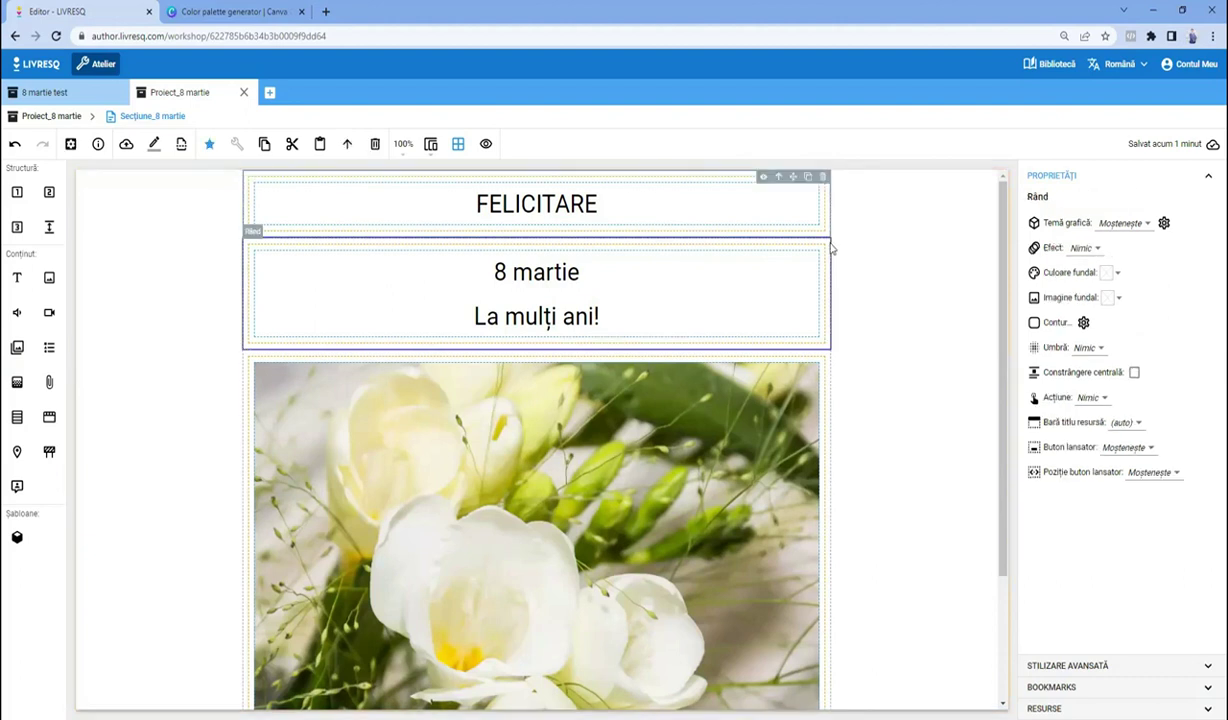
pyautogui.click(836, 230)
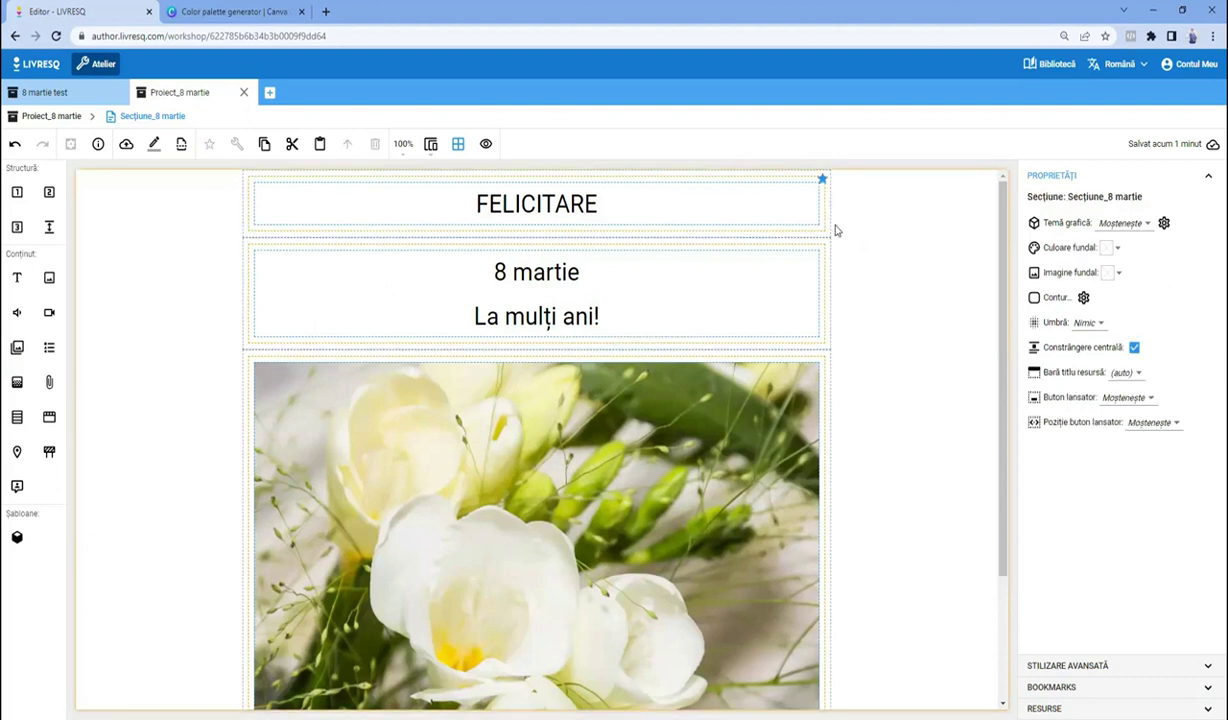
pyautogui.click(824, 223)
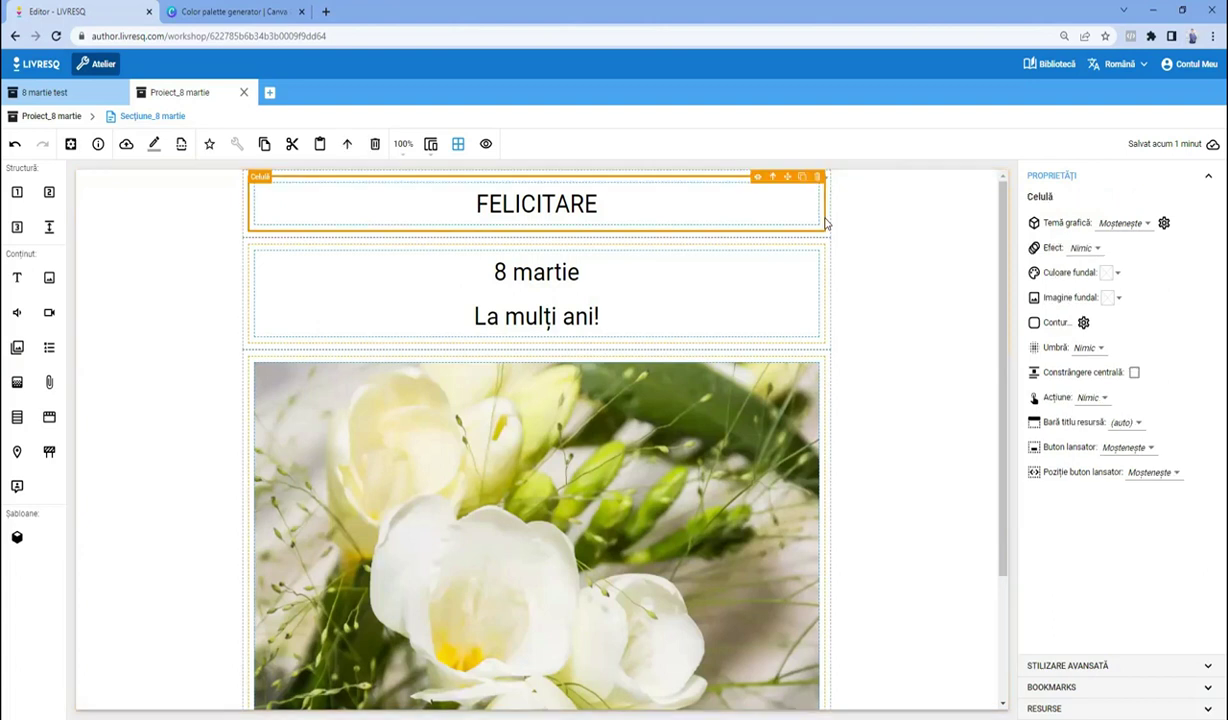
pyautogui.click(815, 218)
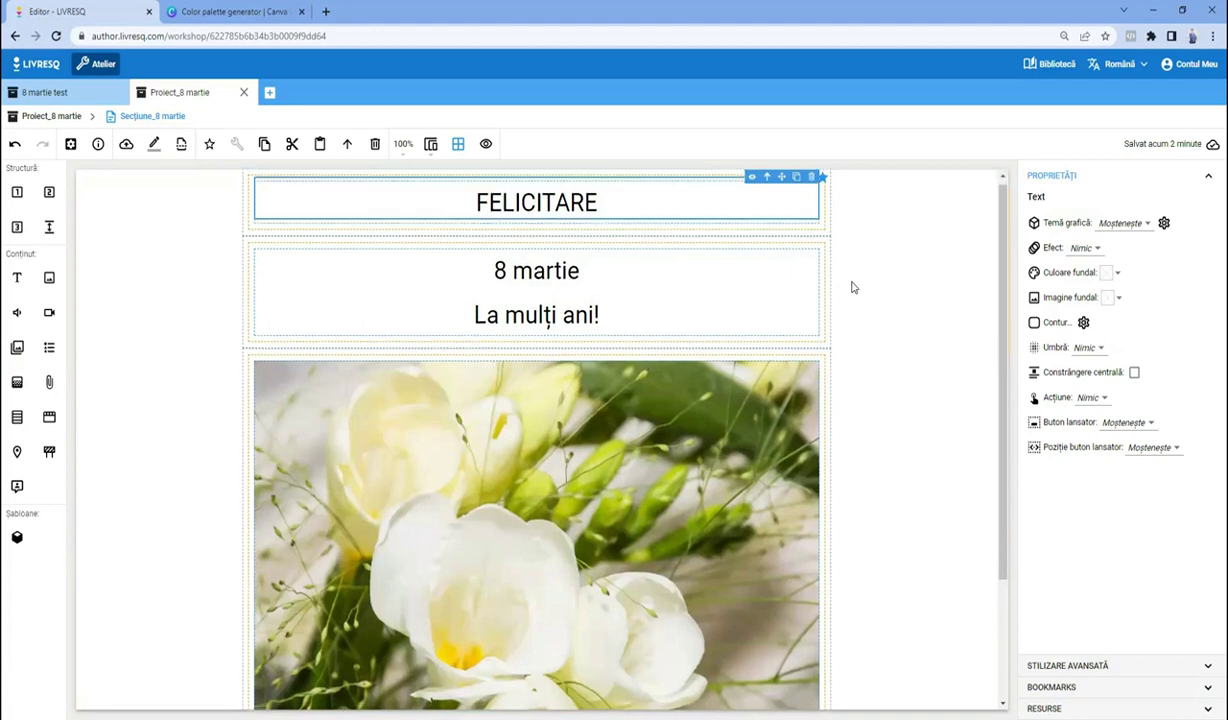
# - Copy the Primăvară frumoasă! row from below the picture and paste it under the 8 martie row
pyautogui.scroll(-2, 850, 285)
pyautogui.click(828, 683)
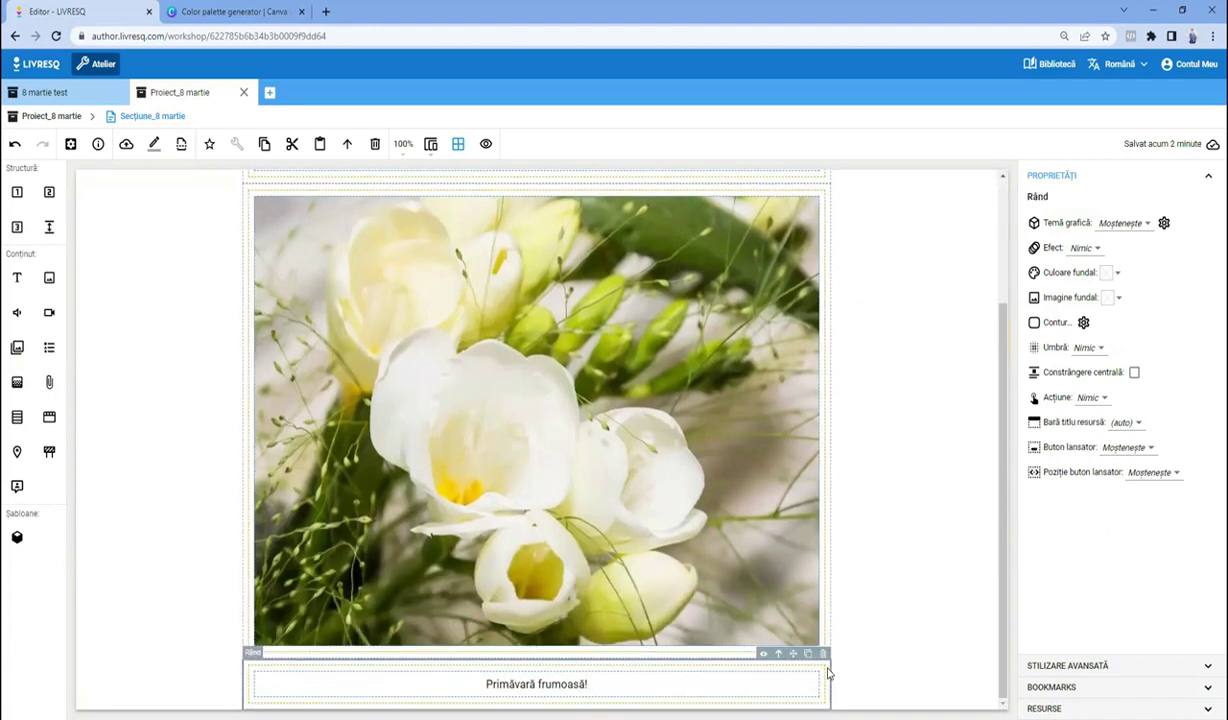
pyautogui.click(266, 146)
pyautogui.scroll(3, 828, 392)
pyautogui.click(830, 284)
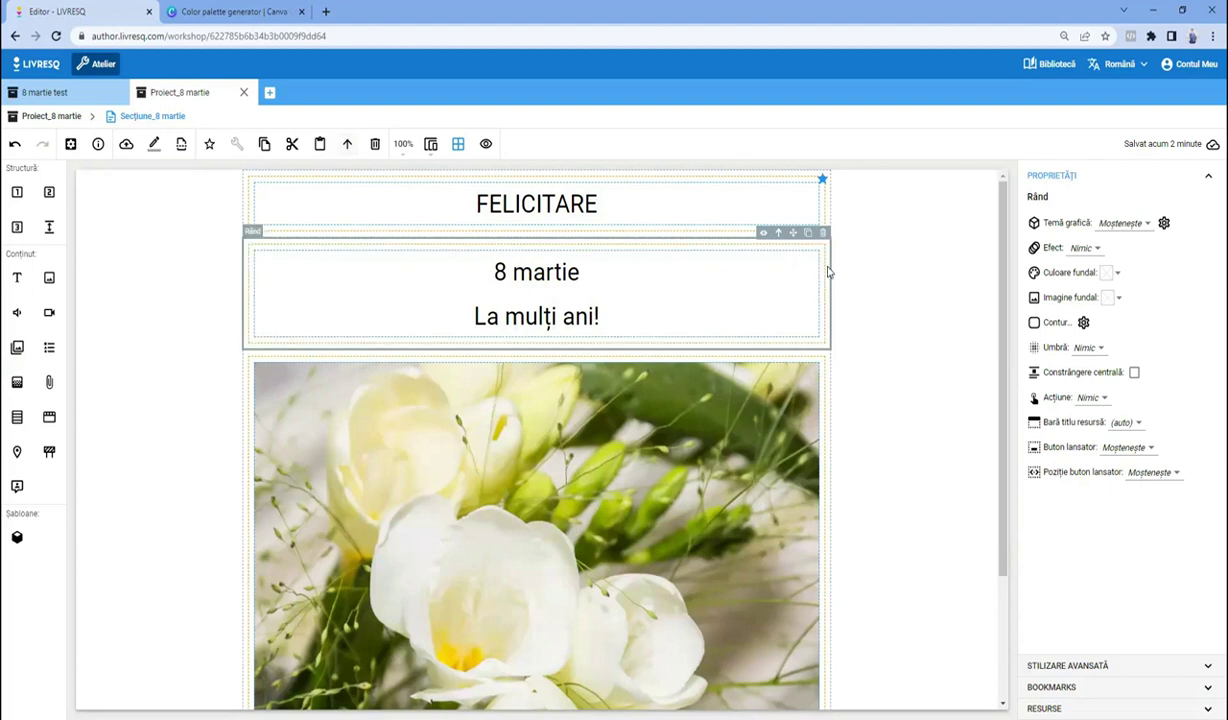
pyautogui.click(319, 146)
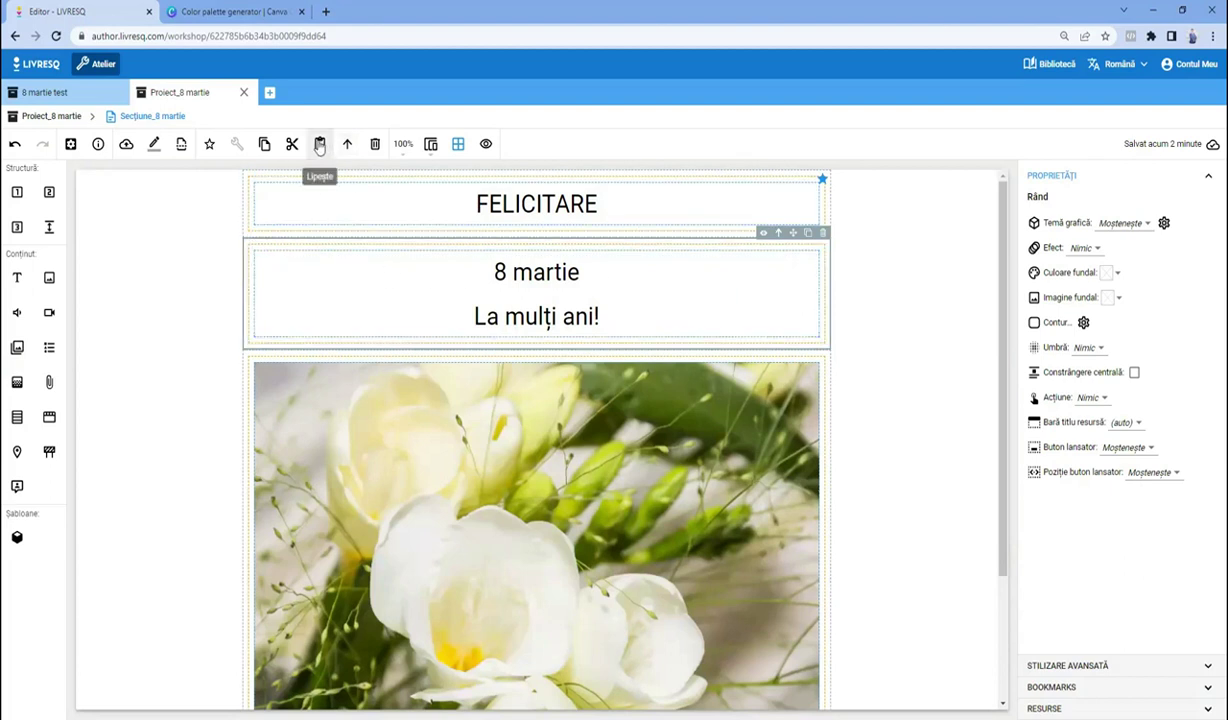
# - Set the font size of the pasted Primăvară frumoasă! text above the picture to 36
pyautogui.click(551, 375)
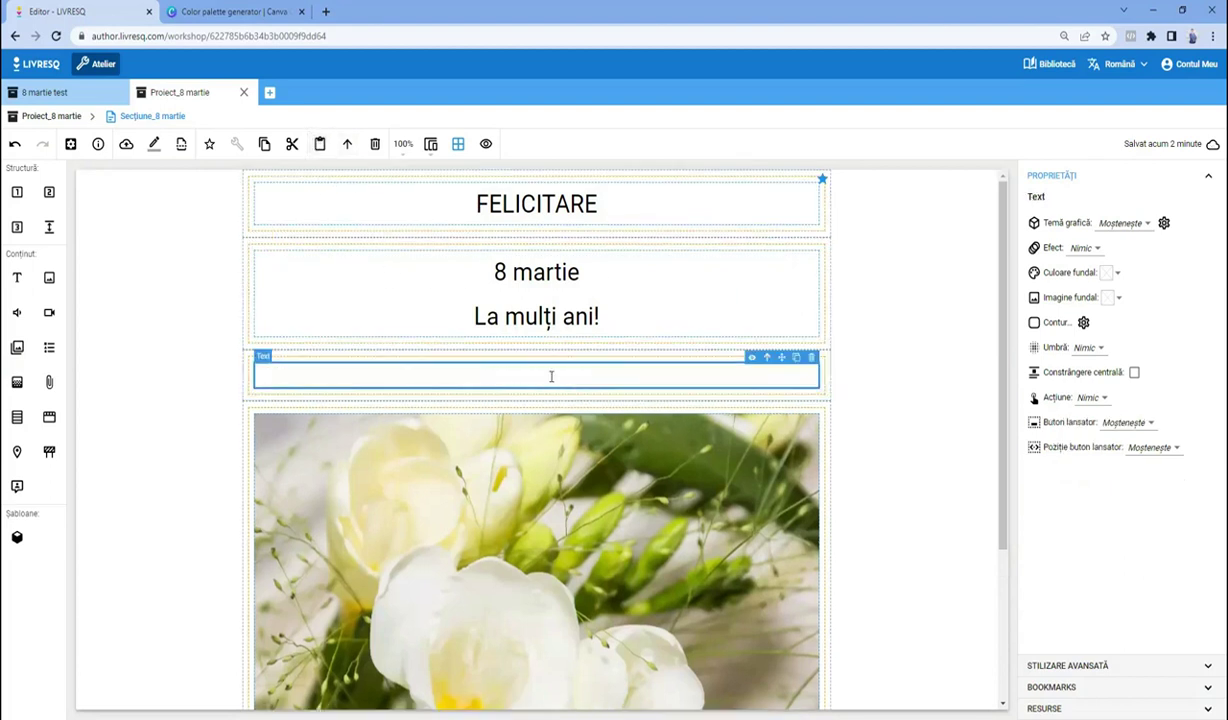
pyautogui.moveTo(489, 376); pyautogui.dragTo(592, 376)
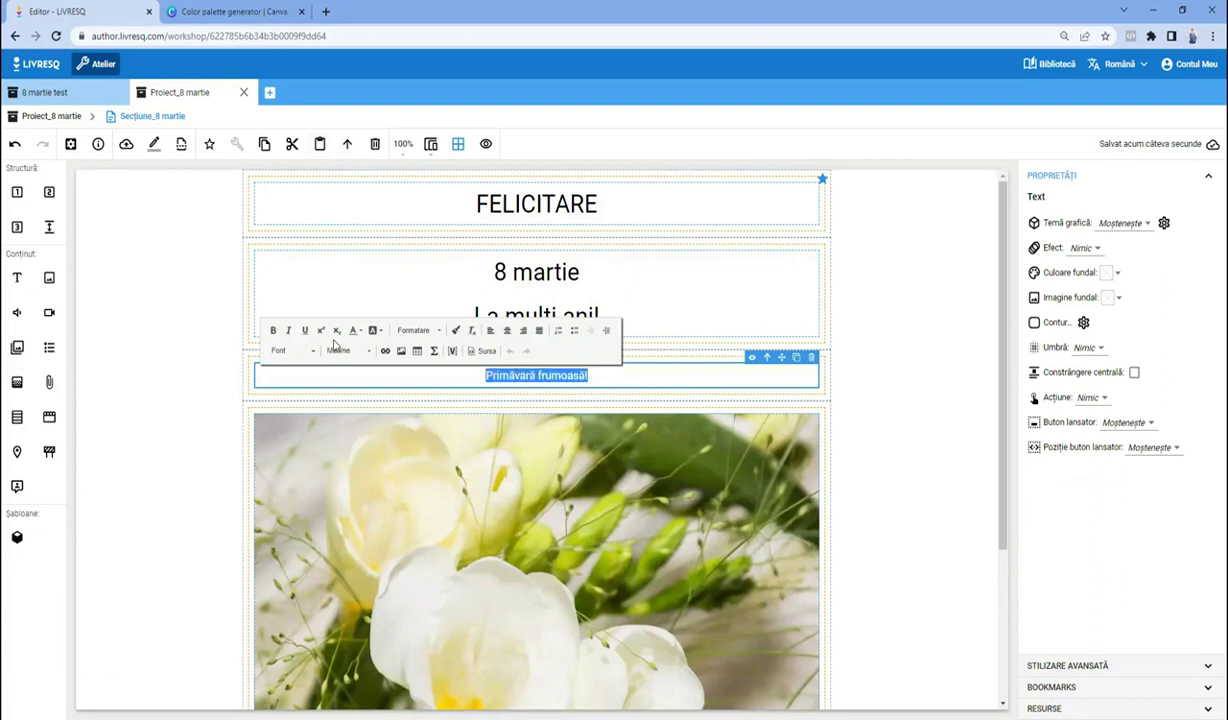
pyautogui.click(361, 351)
pyautogui.click(393, 459)
pyautogui.click(393, 459)
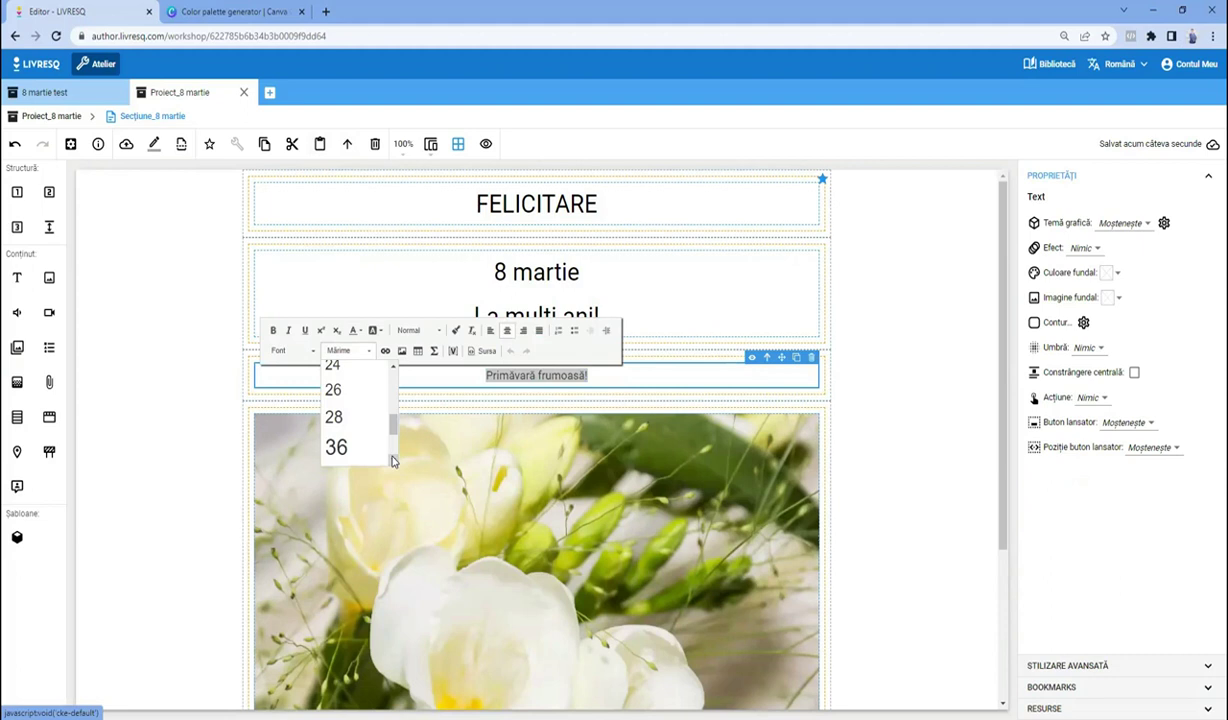
pyautogui.click(337, 447)
pyautogui.click(912, 386)
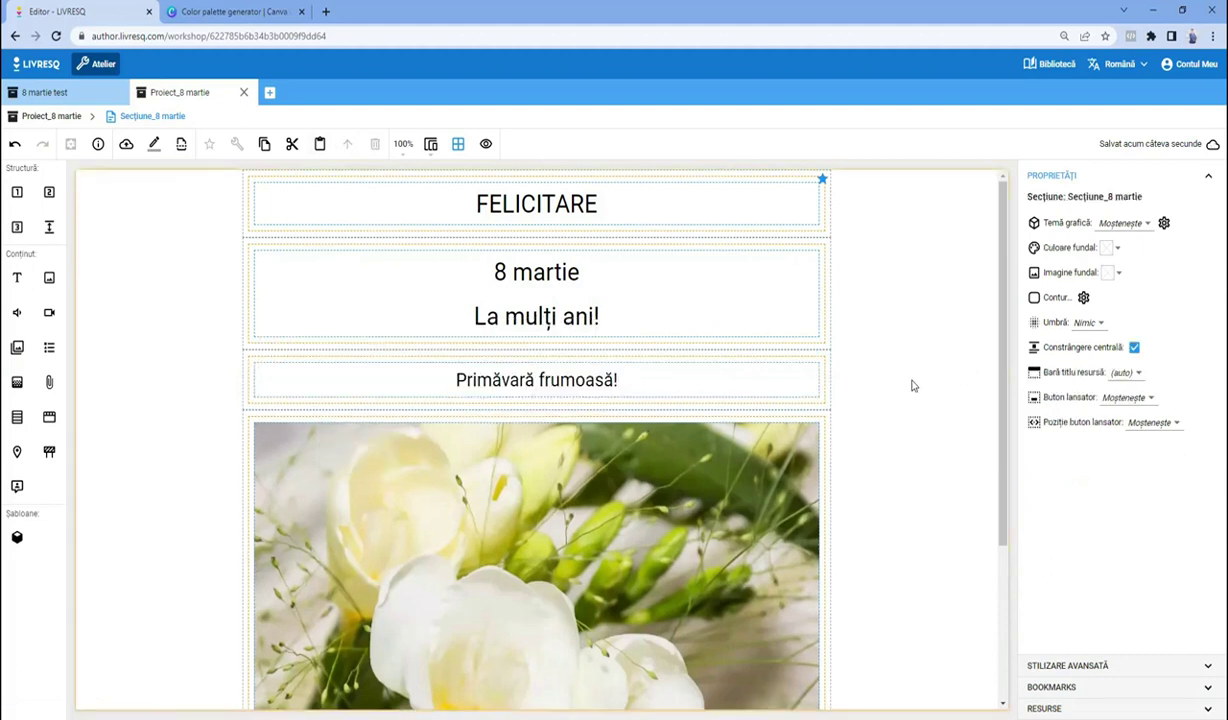
# - Set the background colour of the FELICITARE heading's cell to the yellow swatch #F8E71C
pyautogui.click(590, 390)
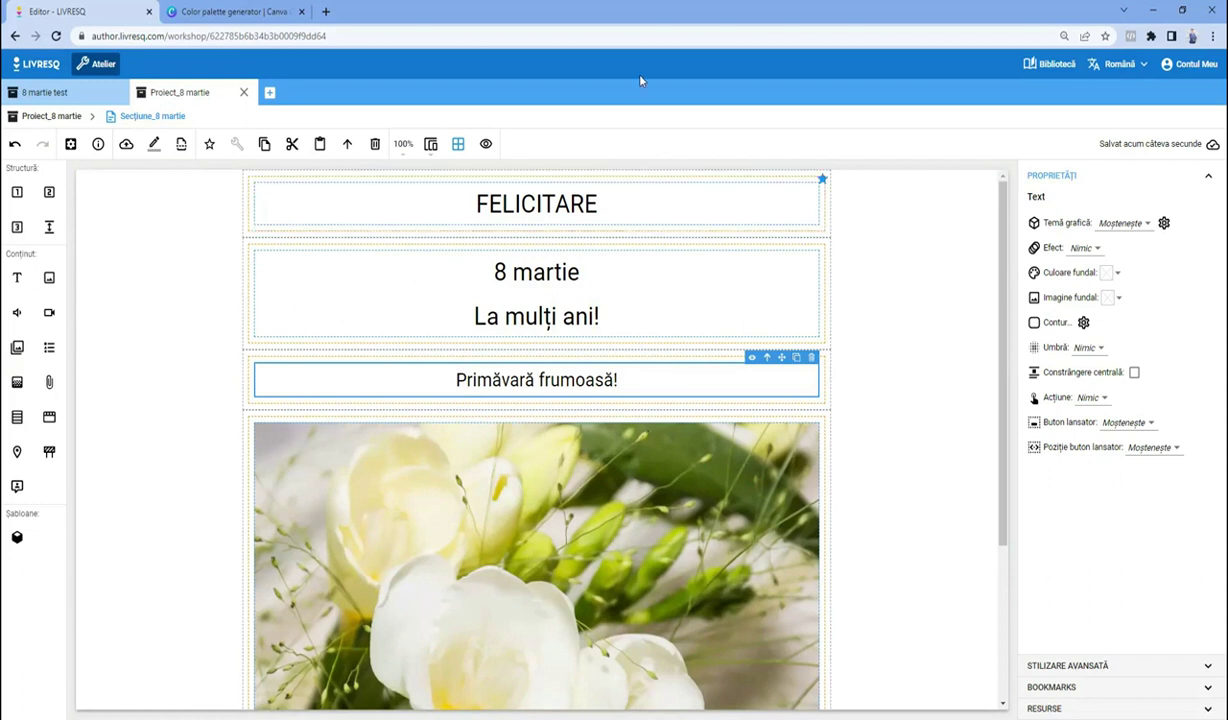
pyautogui.click(822, 218)
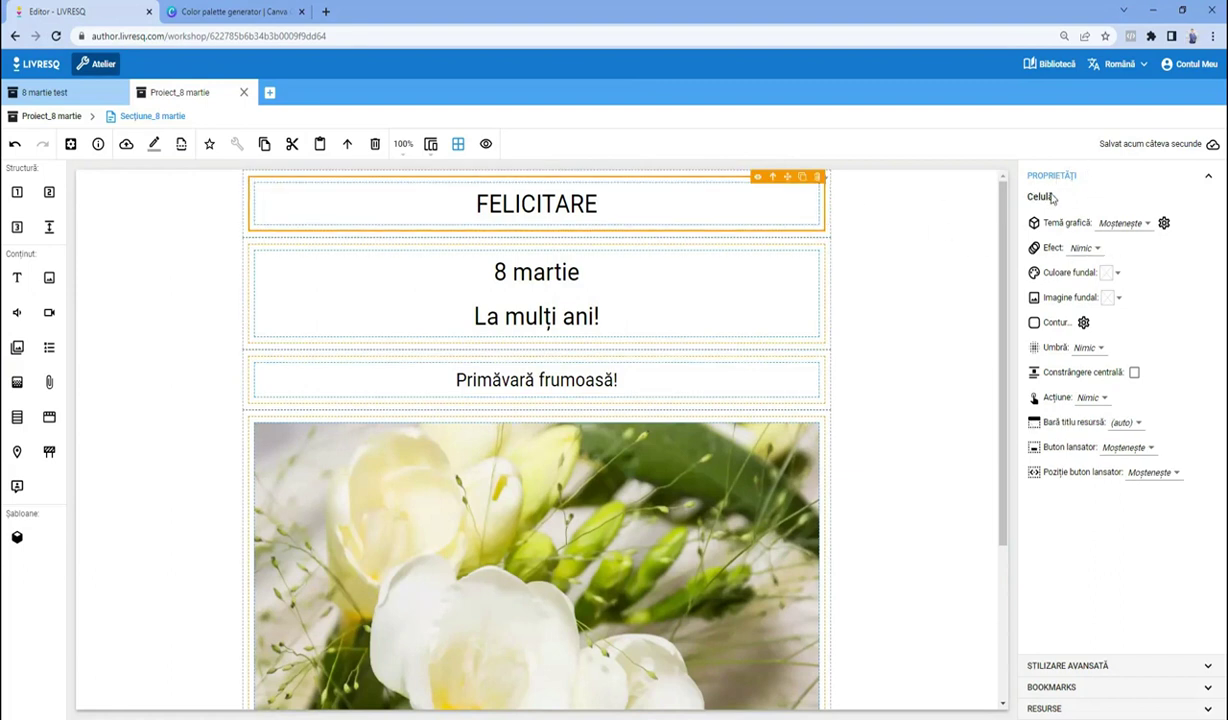
pyautogui.click(1118, 274)
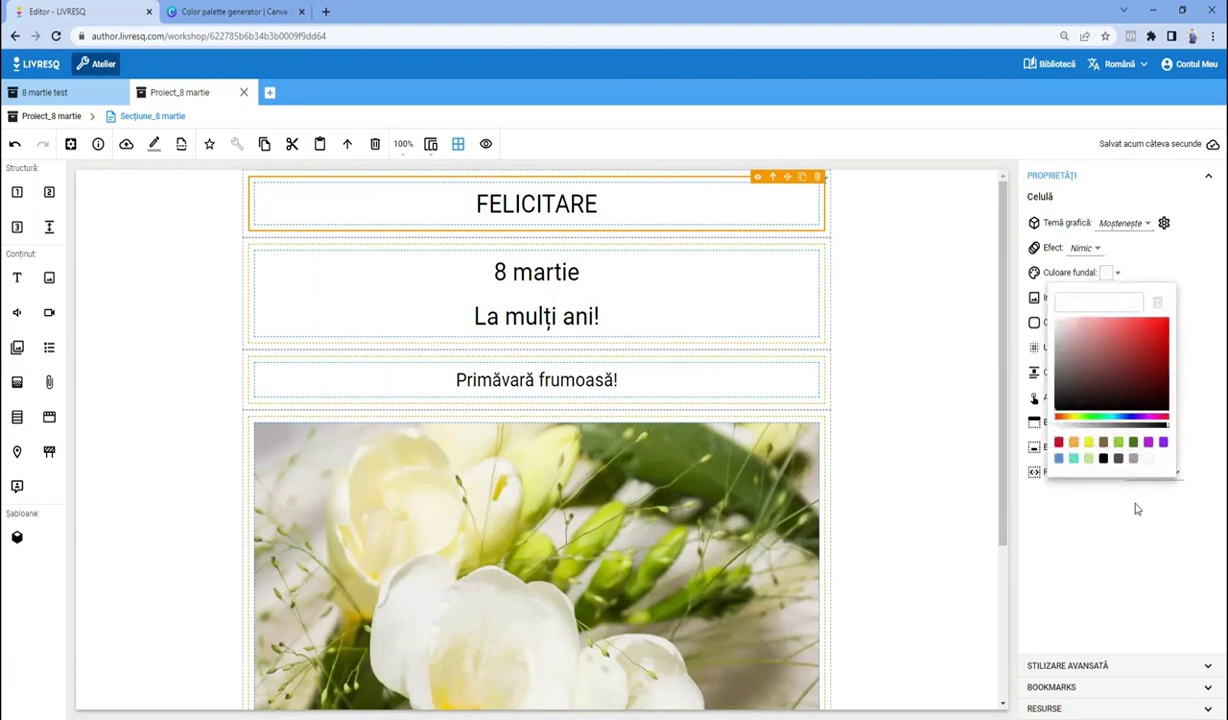
pyautogui.click(1088, 441)
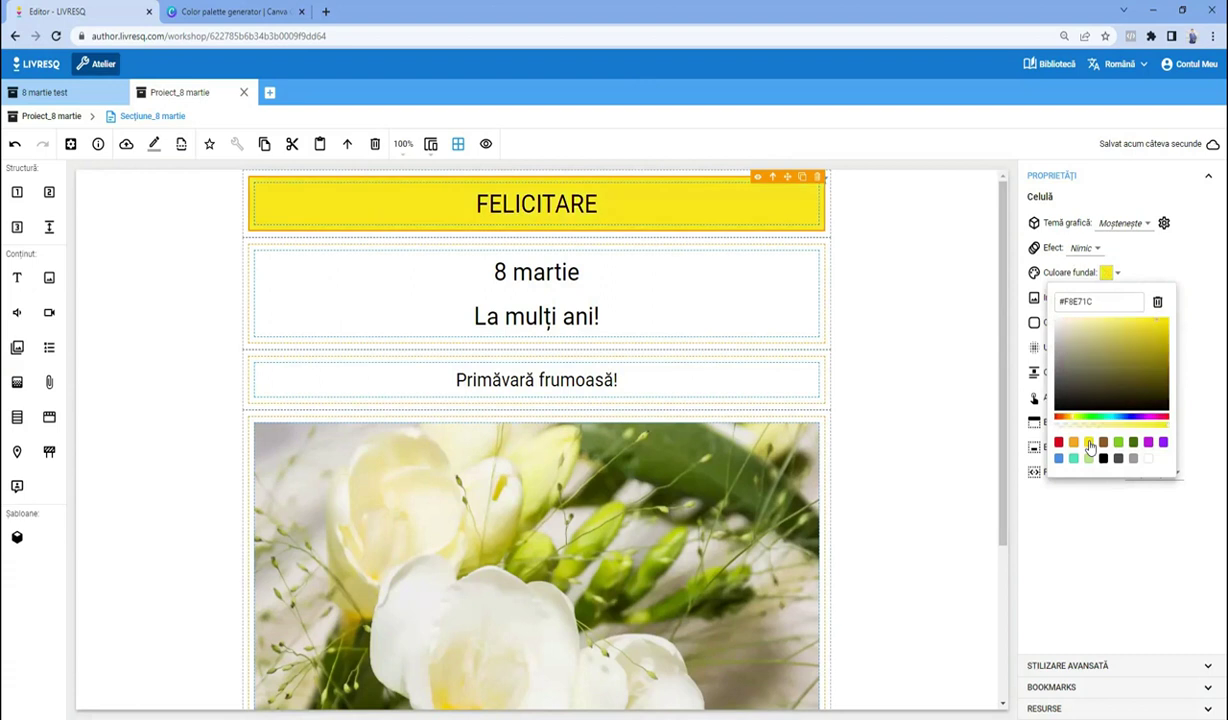
pyautogui.click(884, 300)
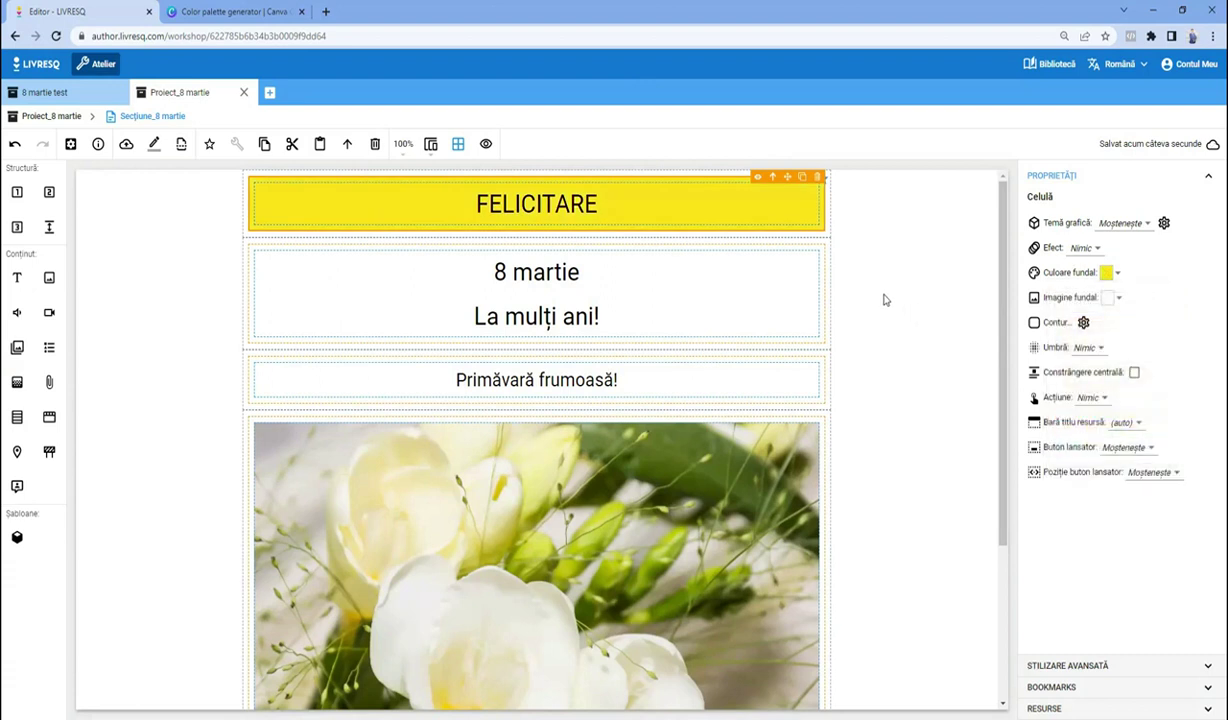
# - Set the background colour of the cell with 8 martie and La mulți ani! to a light red, #D04646
pyautogui.click(824, 279)
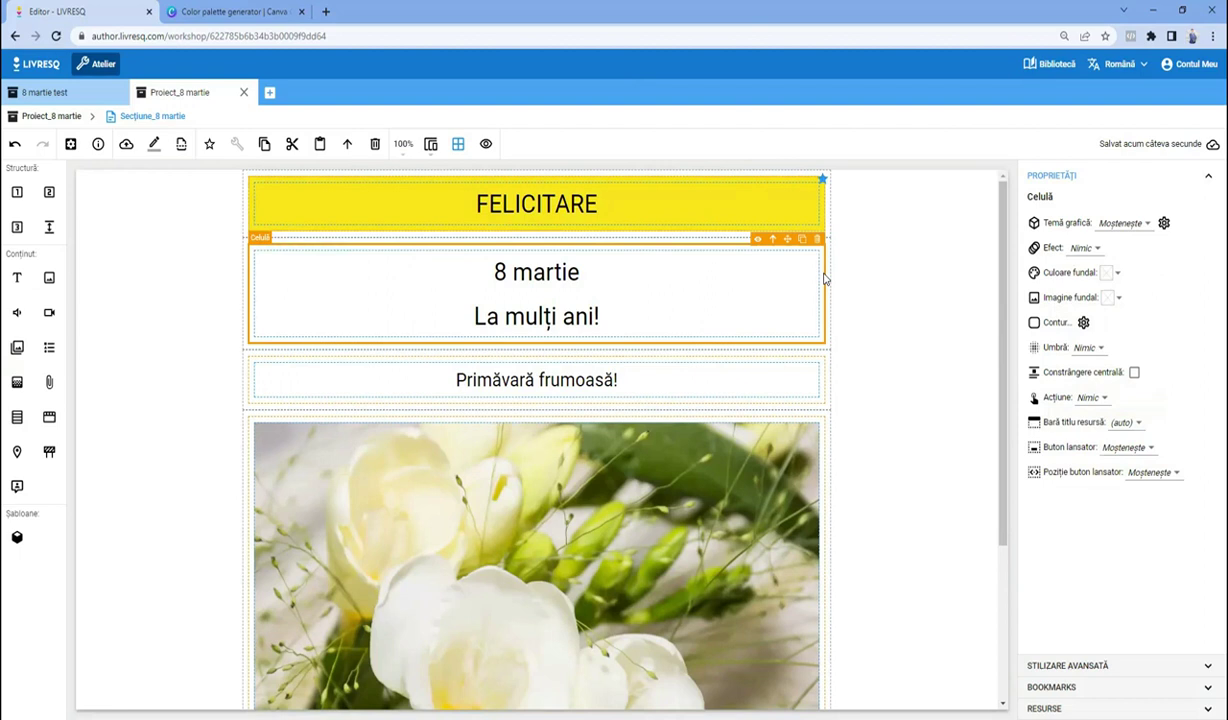
pyautogui.click(1107, 273)
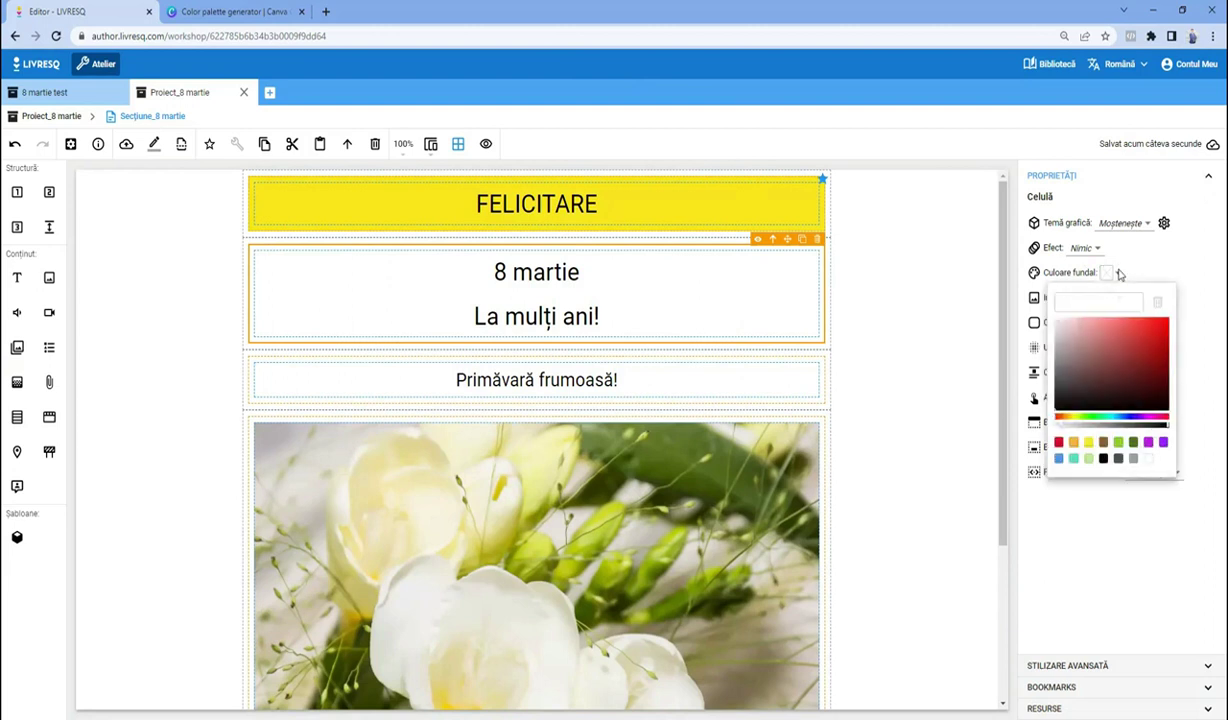
pyautogui.click(1135, 335)
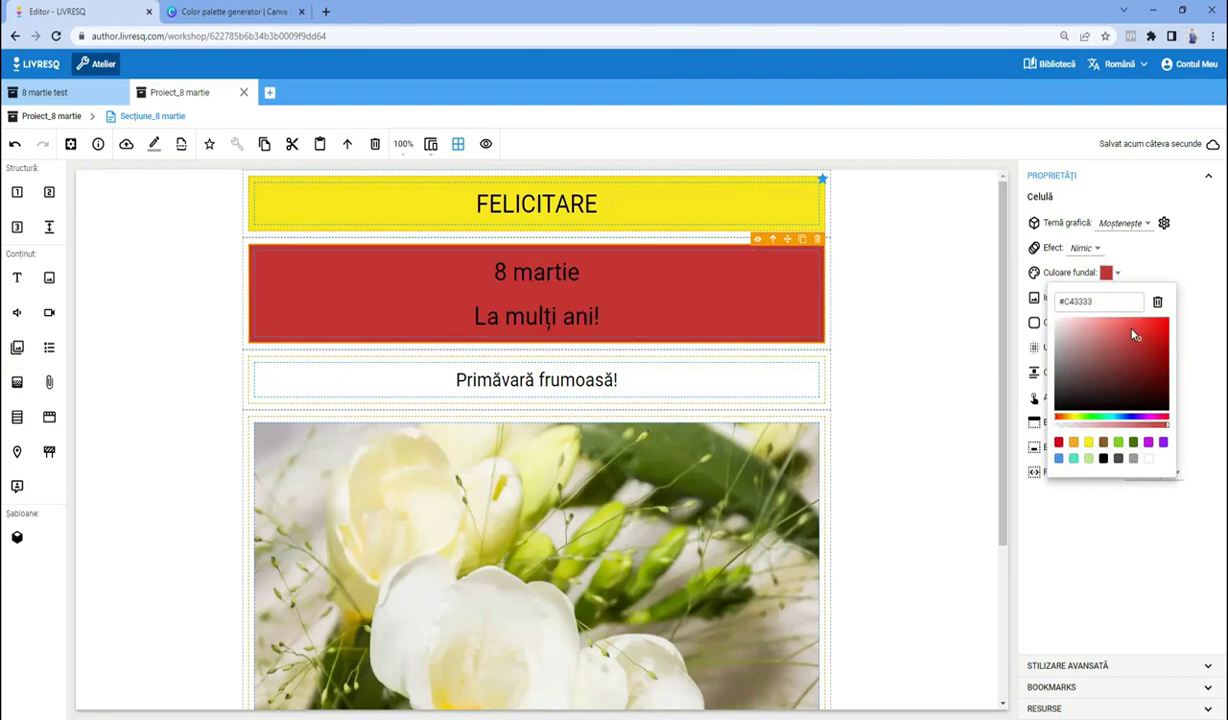
pyautogui.click(1131, 332)
pyautogui.click(1091, 326)
pyautogui.click(1130, 335)
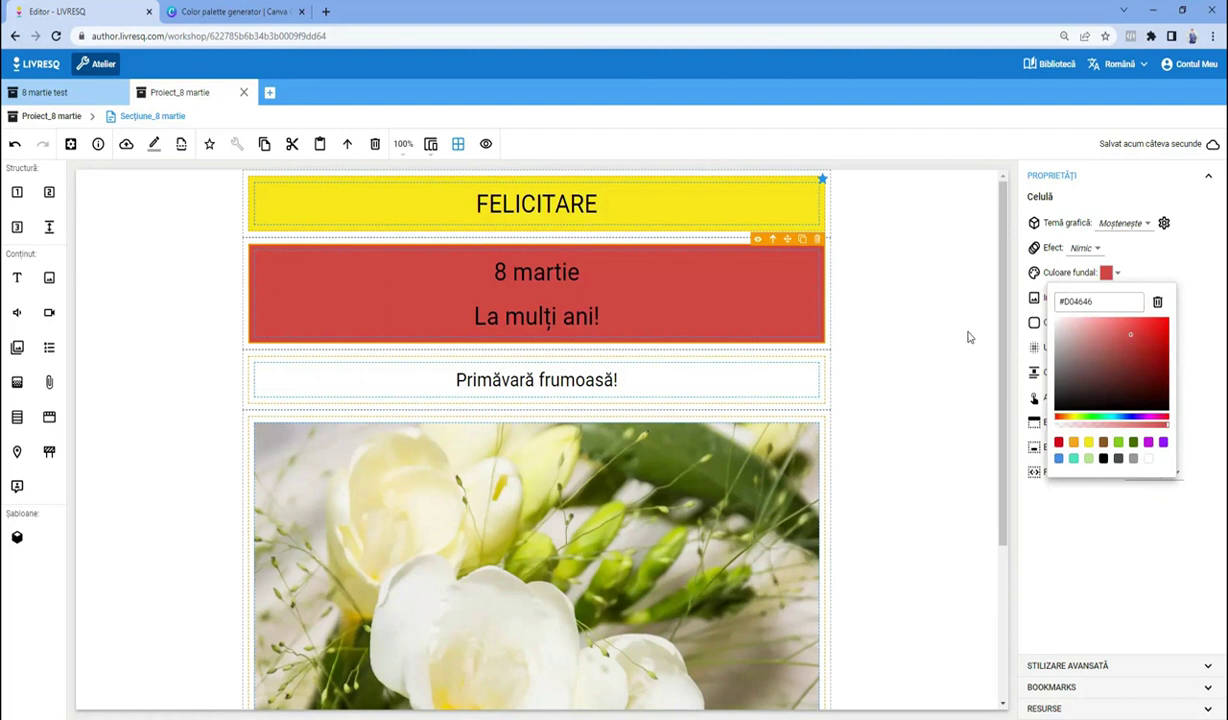
pyautogui.click(935, 326)
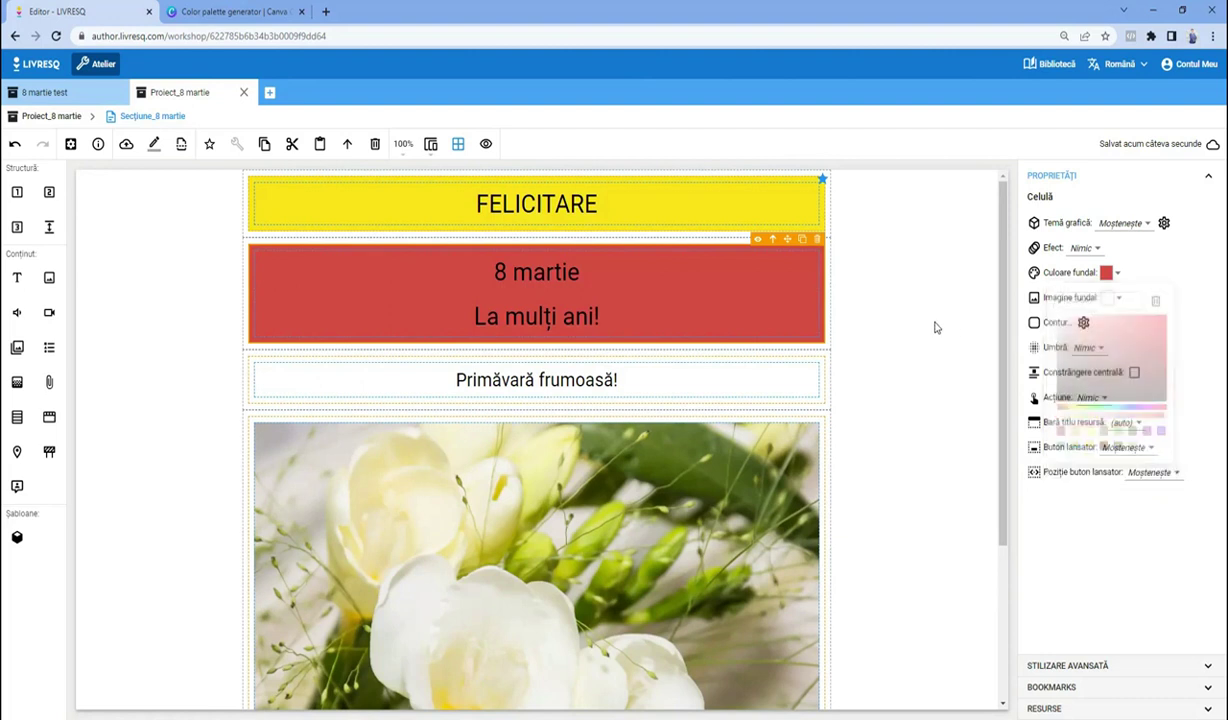
# - Set the background colour of the Primăvară frumoasă! cell above the picture to a light green, #59E264
pyautogui.click(822, 374)
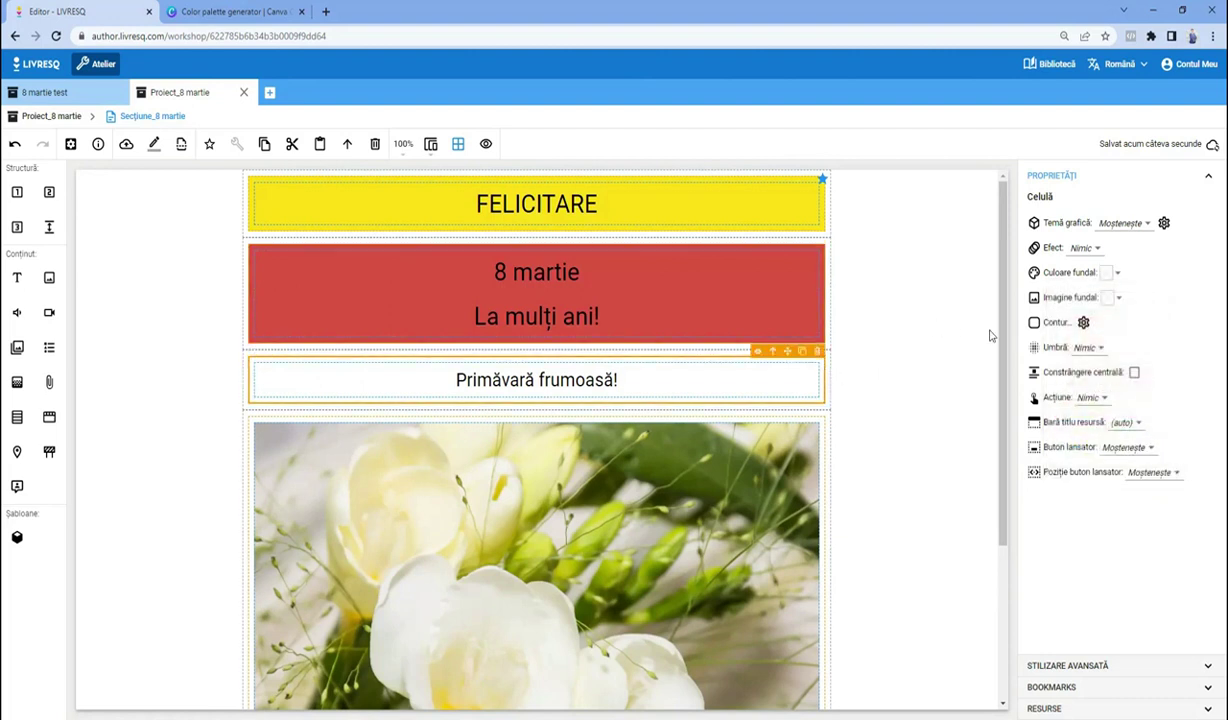
pyautogui.click(1117, 273)
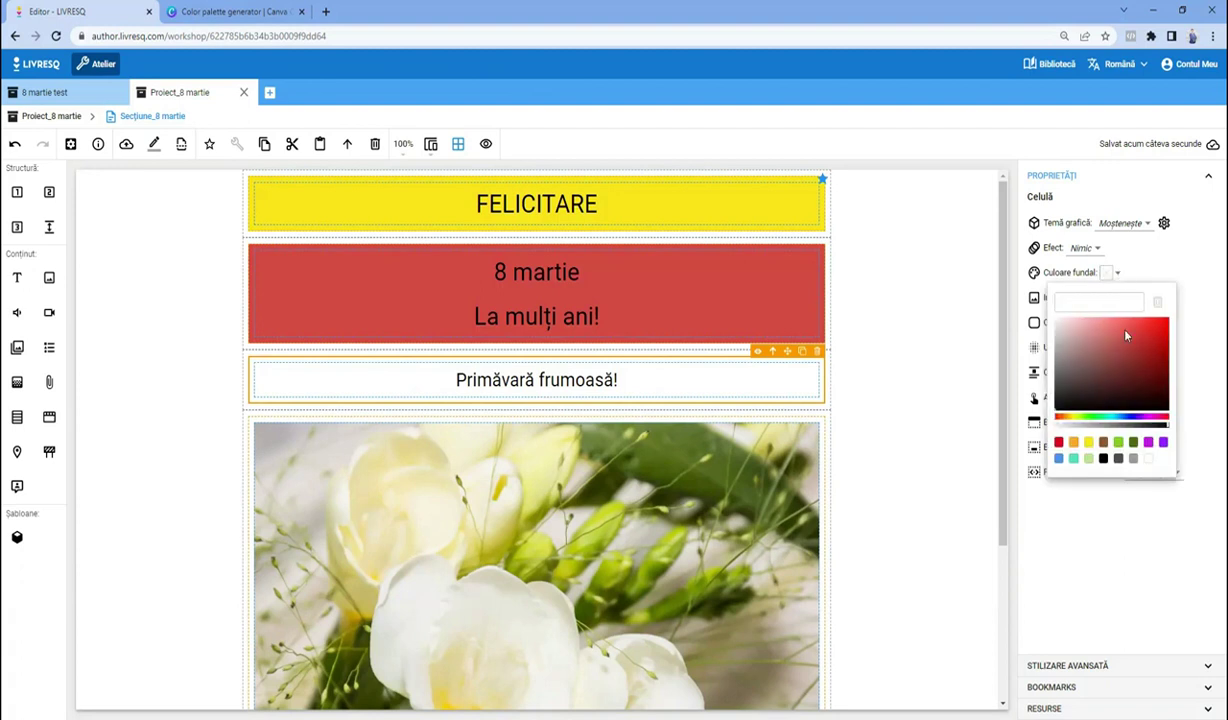
pyautogui.click(1093, 420)
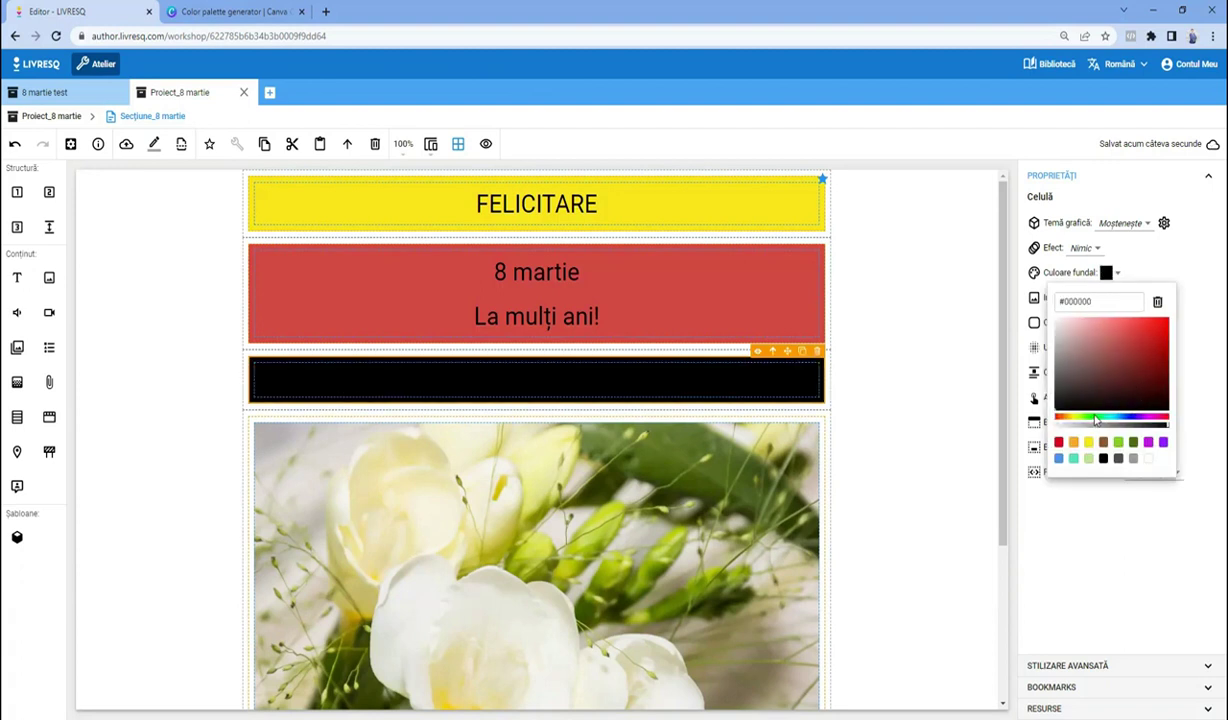
pyautogui.click(1087, 330)
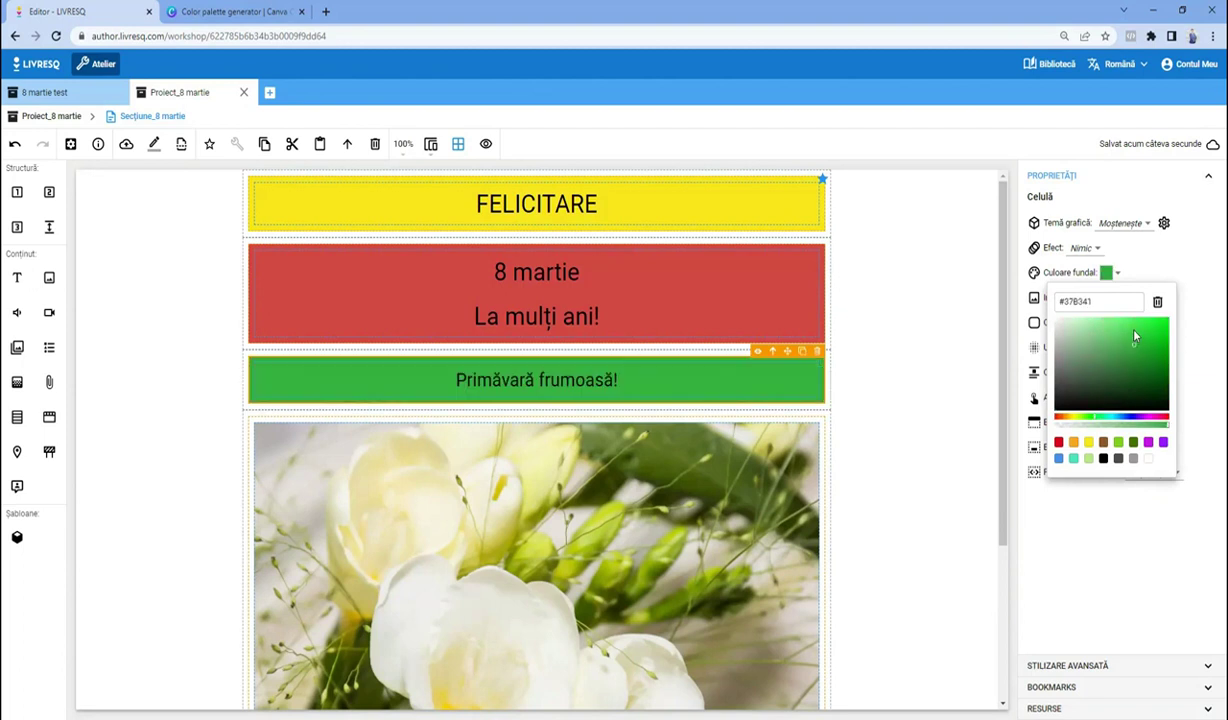
pyautogui.click(1126, 334)
pyautogui.click(905, 323)
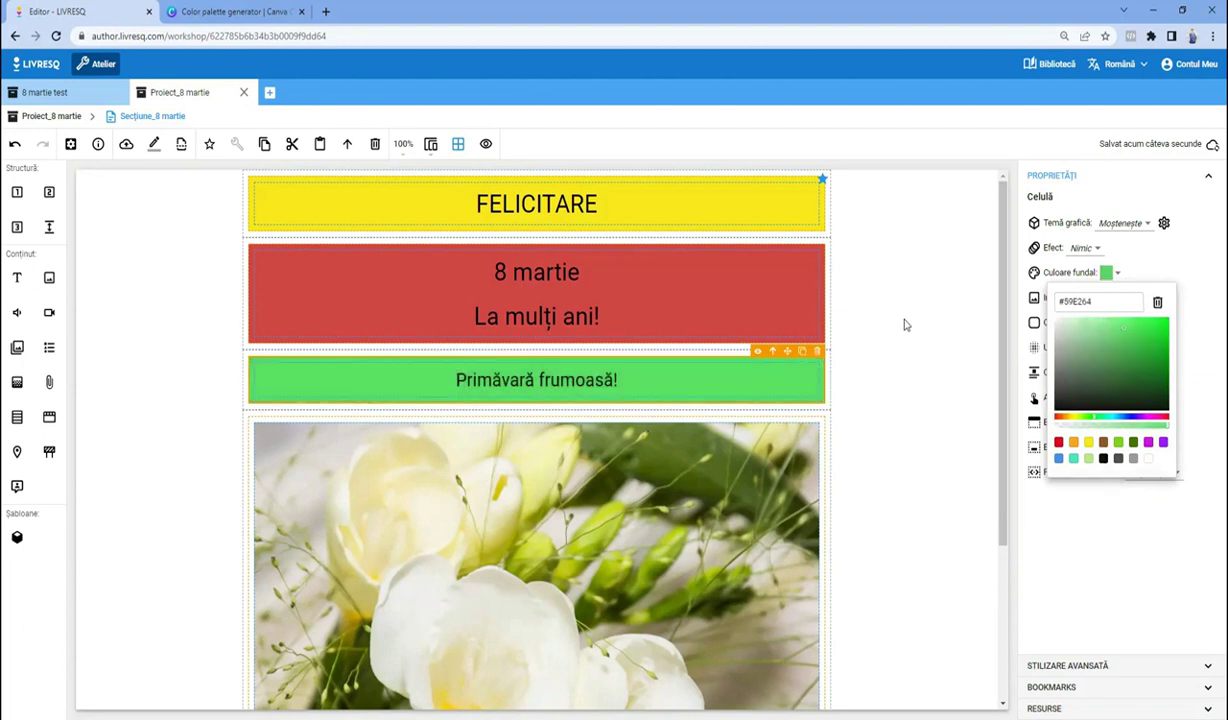
# - Hide the layout outlines in the section and look over the coloured card
pyautogui.scroll(-2, 894, 334)
pyautogui.scroll(2, 896, 335)
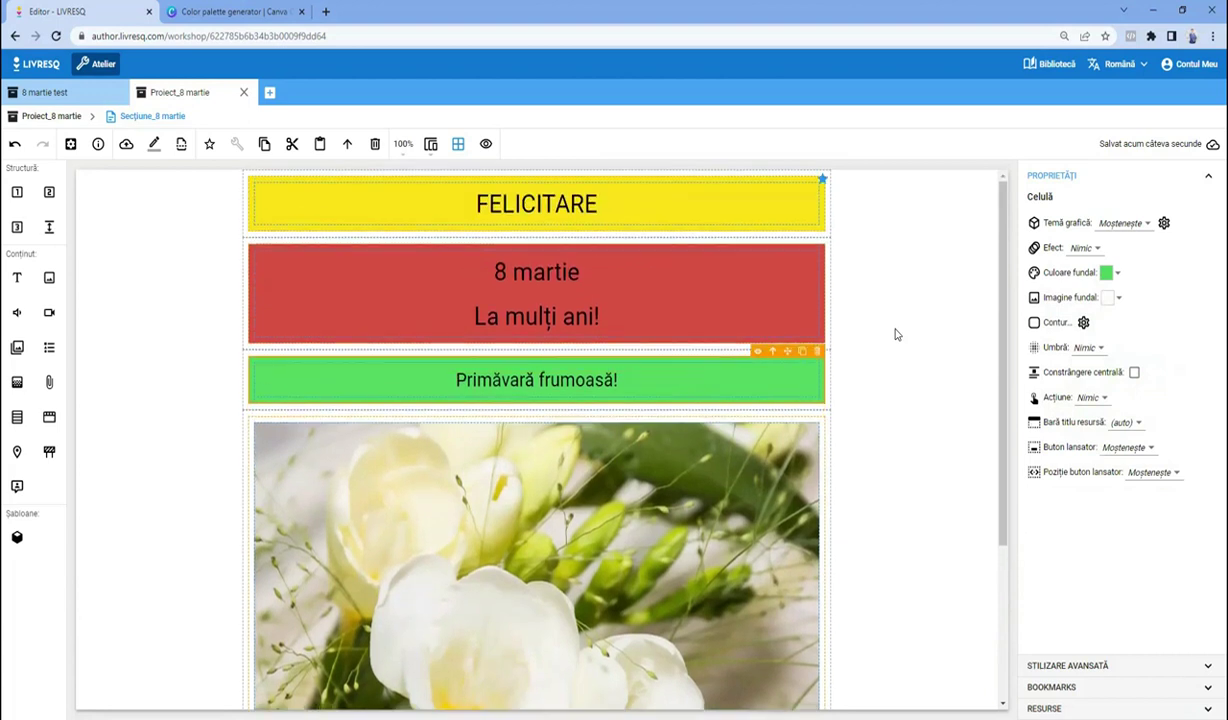
pyautogui.click(896, 334)
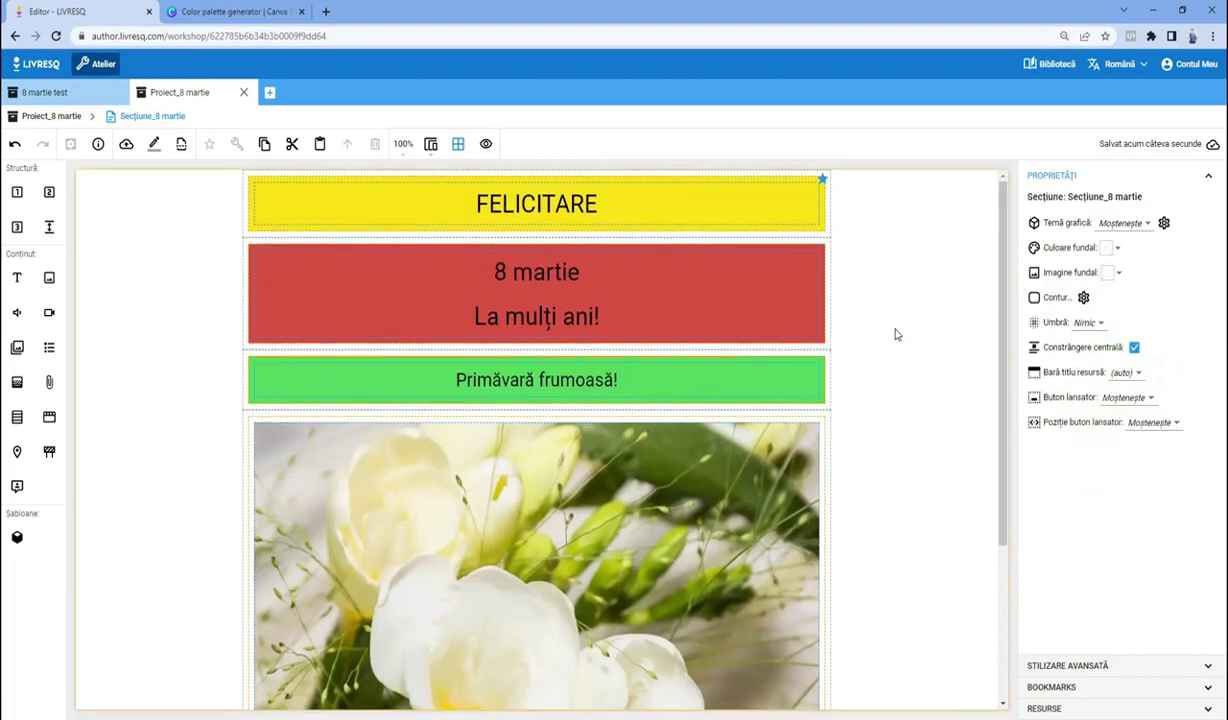
pyautogui.click(458, 144)
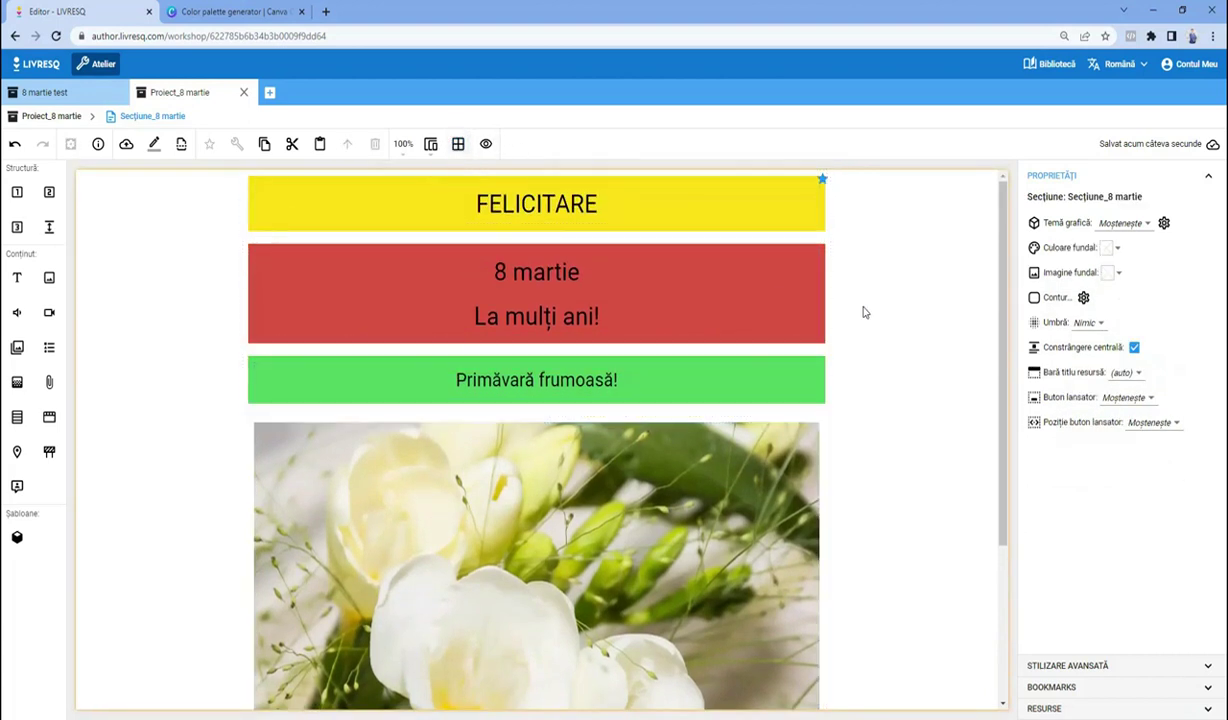
pyautogui.scroll(-2, 889, 350)
pyautogui.scroll(2, 891, 354)
# - Switch to the Canva color palette generator and copy the page's web address
pyautogui.click(220, 13)
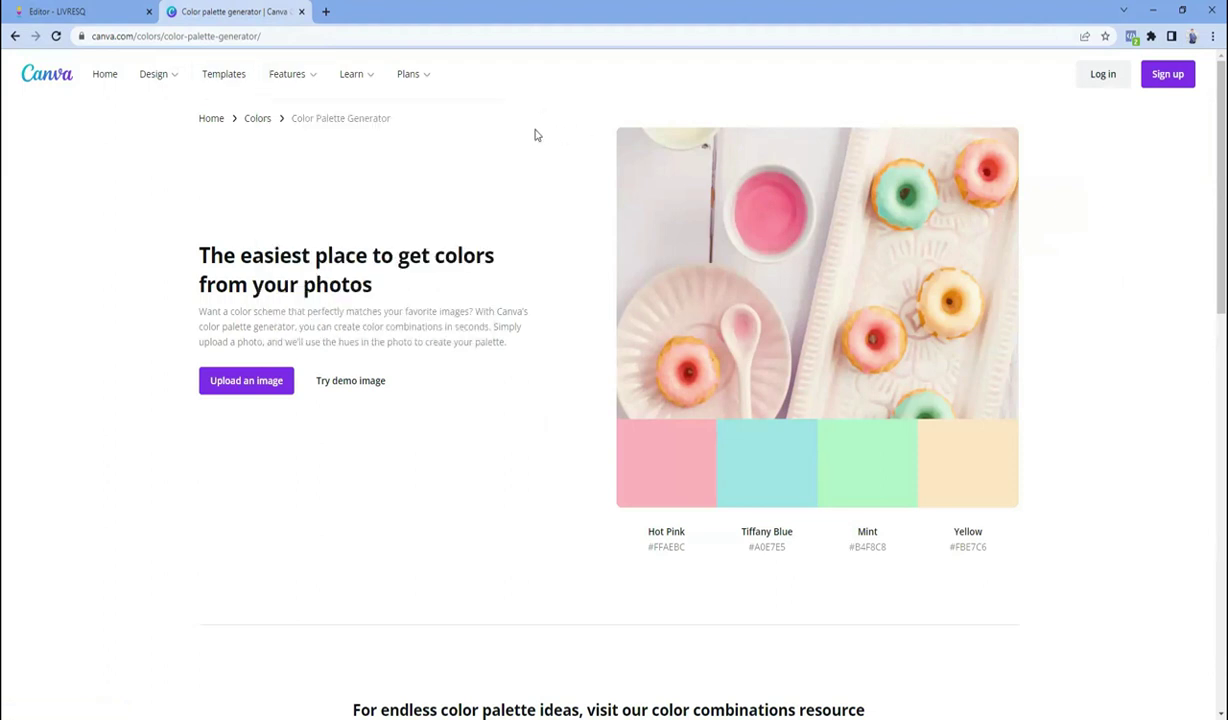
pyautogui.click(152, 37)
pyautogui.rightClick(152, 37)
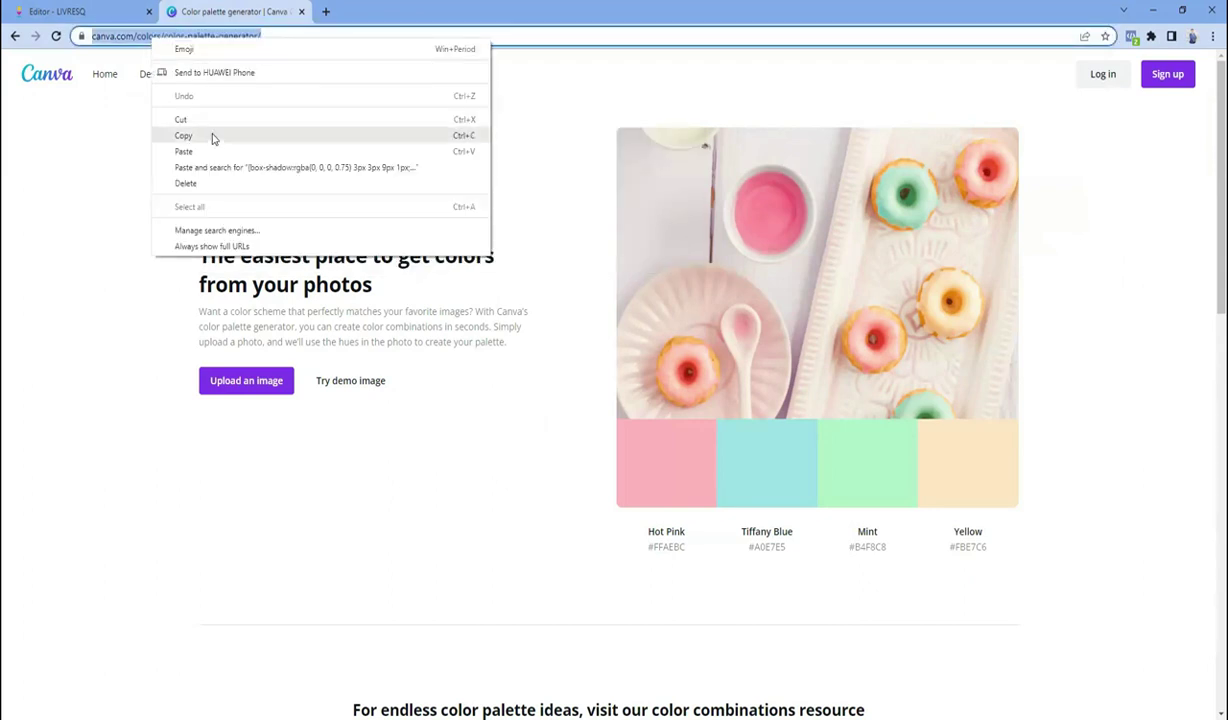
pyautogui.click(212, 139)
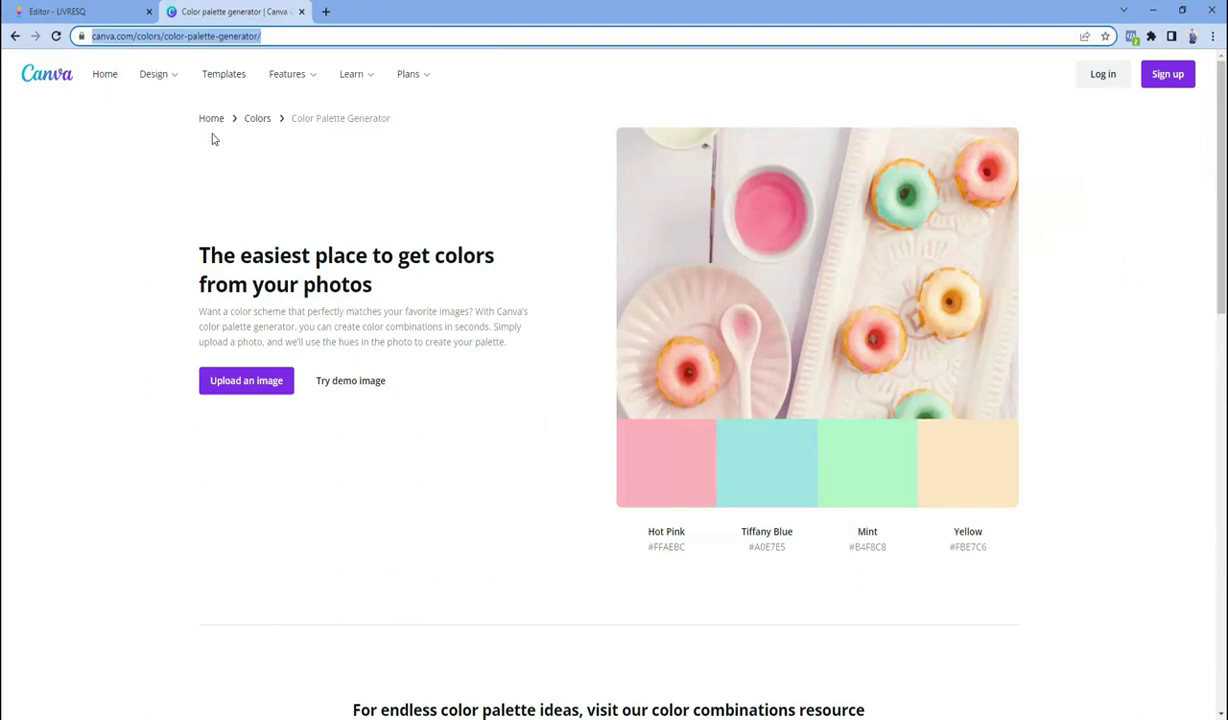
pyautogui.hotkey('alt', 'Tab')
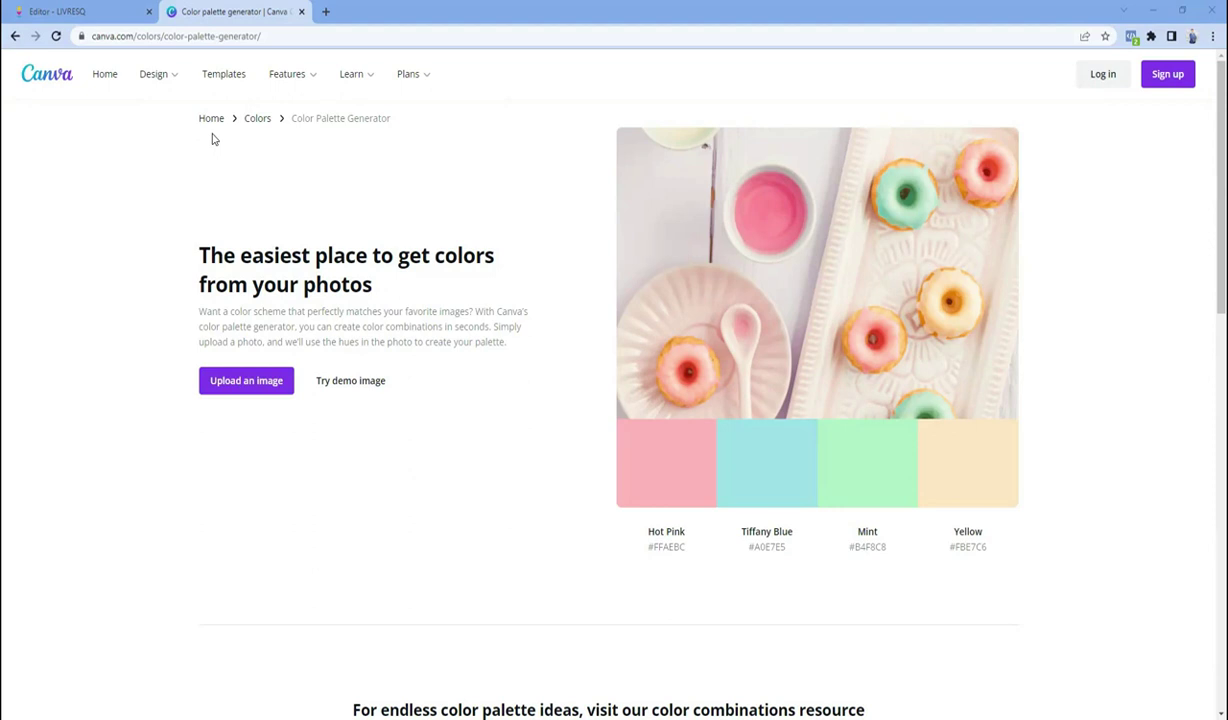
# - Upload the white freesia picture freesia-g2345174f0_1280 to generate its colour palette and compare it with the card in LIVRESQ
pyautogui.click(247, 384)
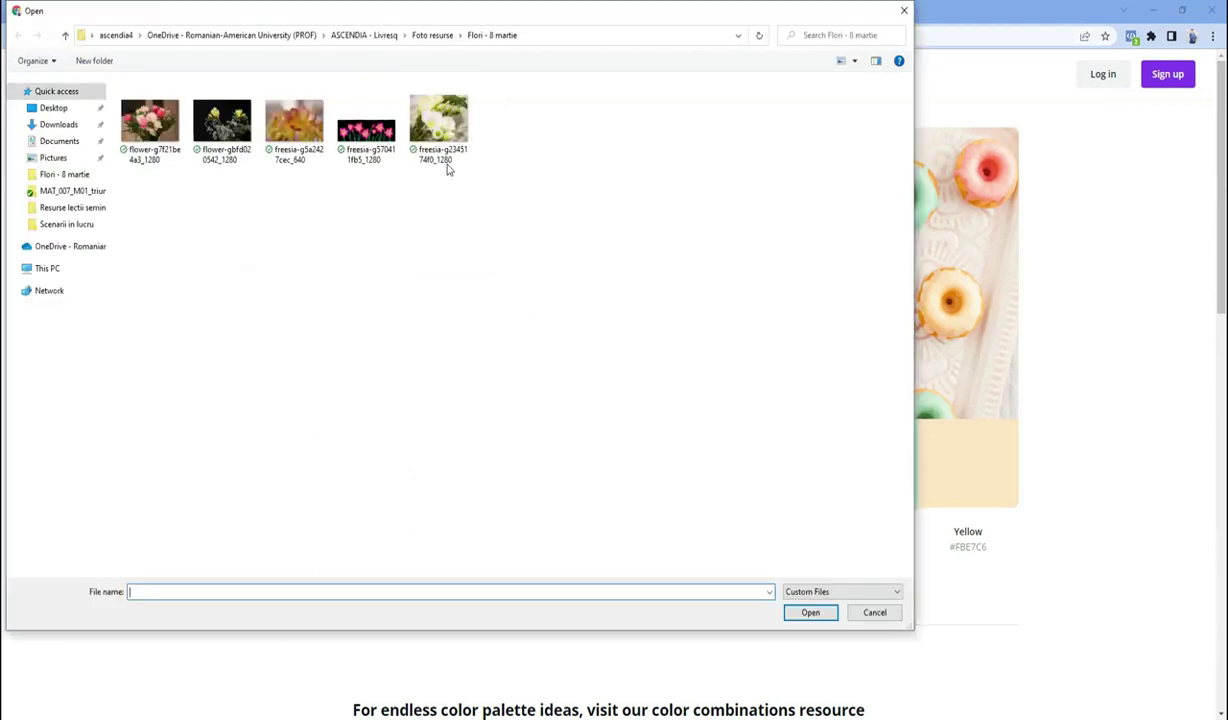
pyautogui.click(445, 133)
pyautogui.click(811, 613)
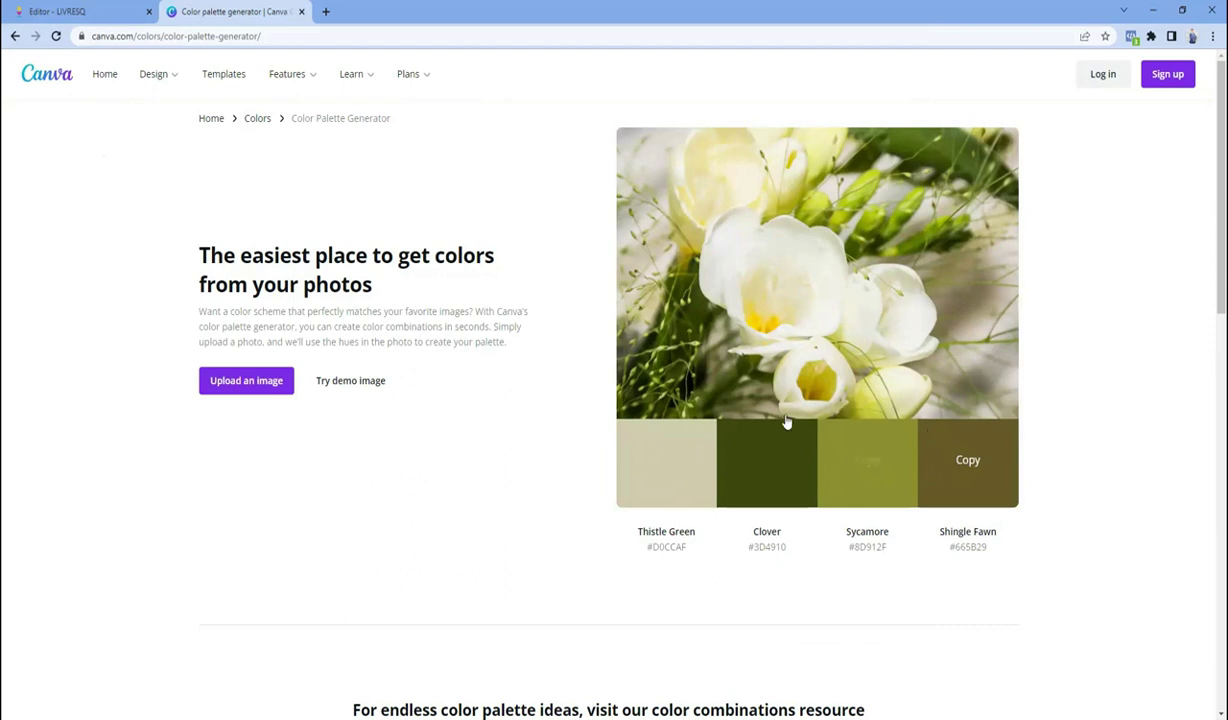
pyautogui.click(88, 14)
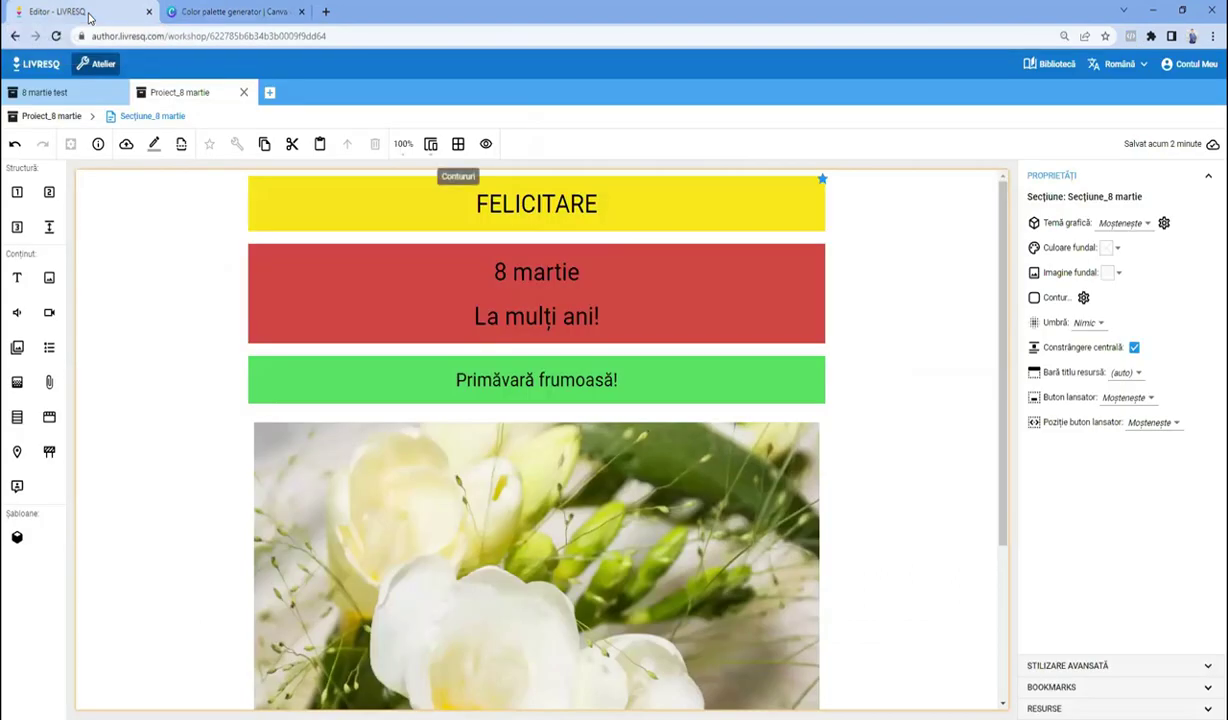
pyautogui.click(210, 14)
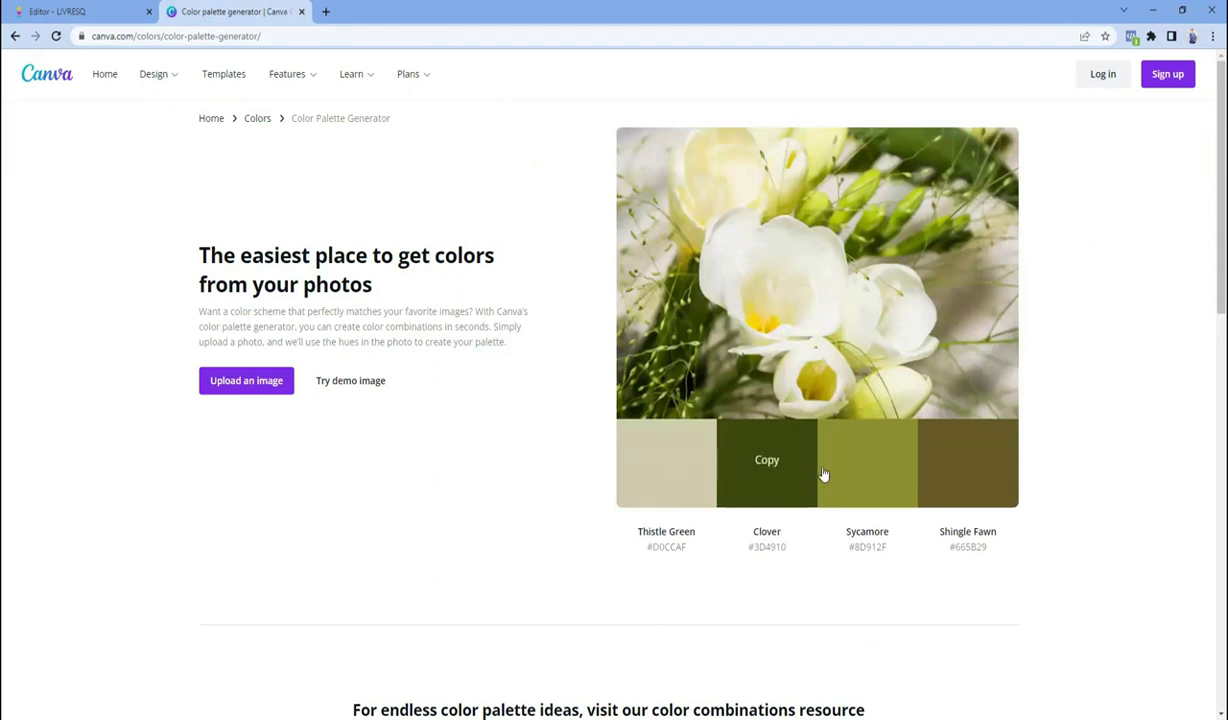
# - Copy the Clover colour code #3D4910 from the generated palette
pyautogui.moveTo(647, 547); pyautogui.dragTo(788, 556)
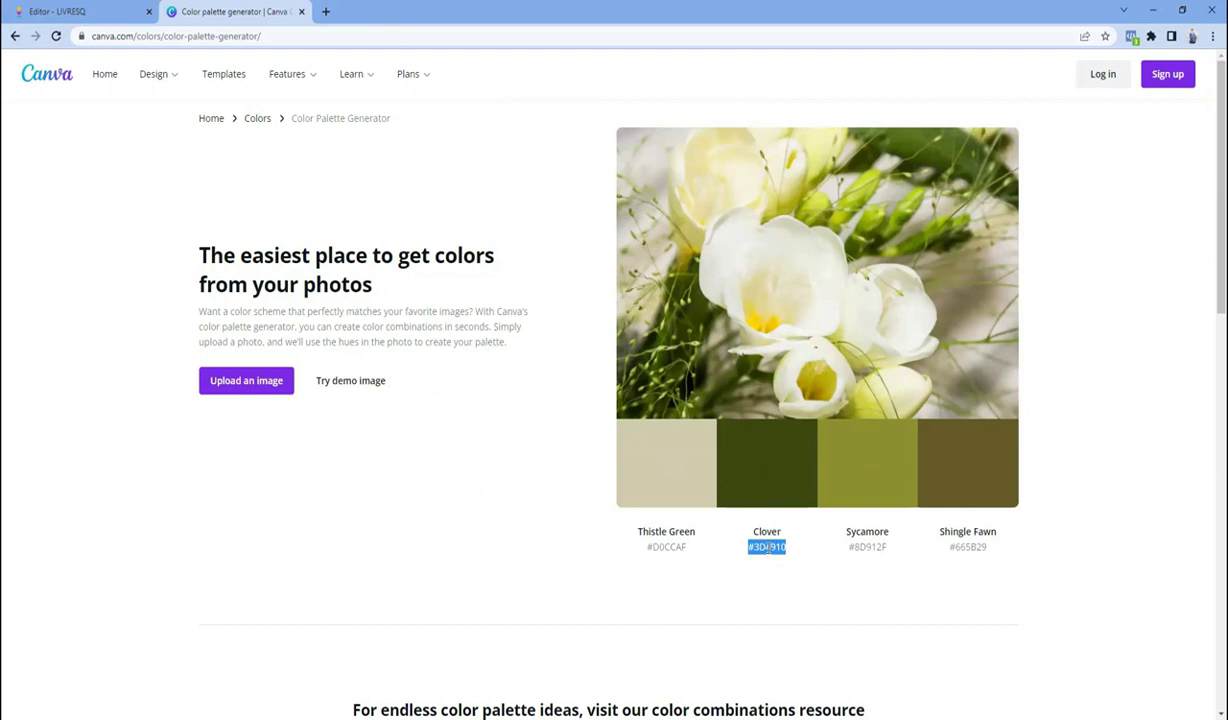
pyautogui.rightClick(766, 551)
pyautogui.click(786, 561)
pyautogui.click(692, 535)
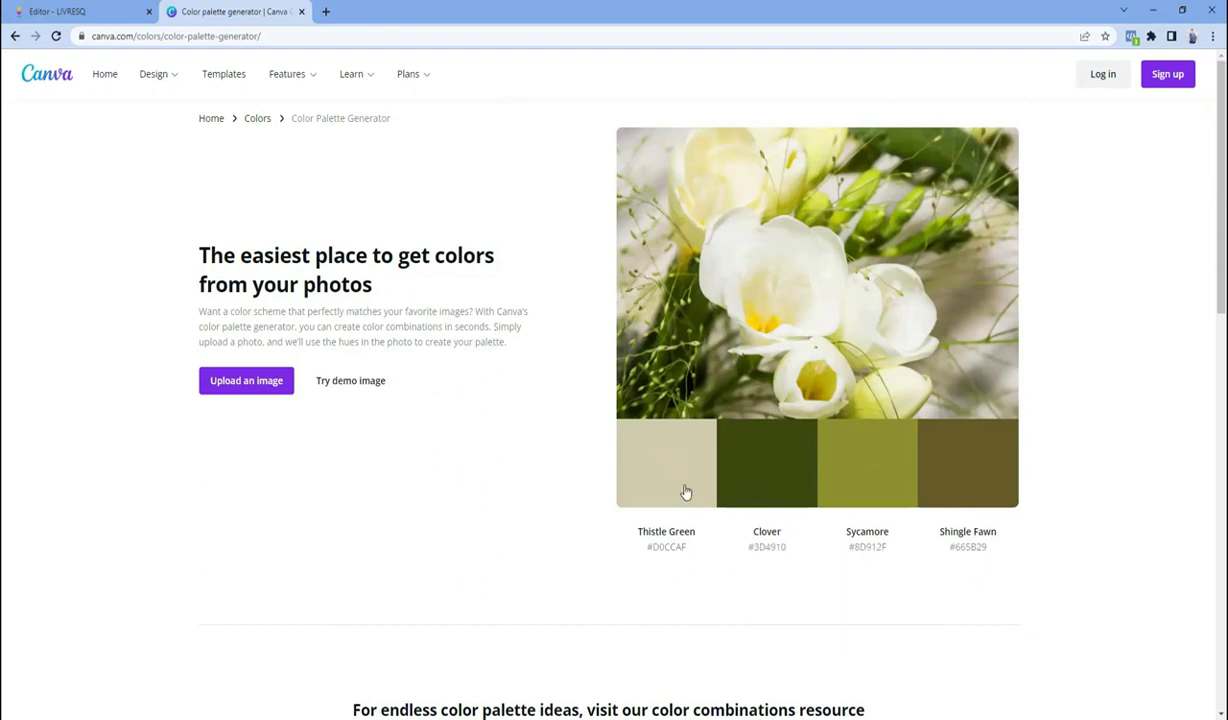
# - Copy the Thistle Green colour code #D0CCAF from the generated palette
pyautogui.click(663, 468)
pyautogui.moveTo(646, 549); pyautogui.dragTo(689, 551)
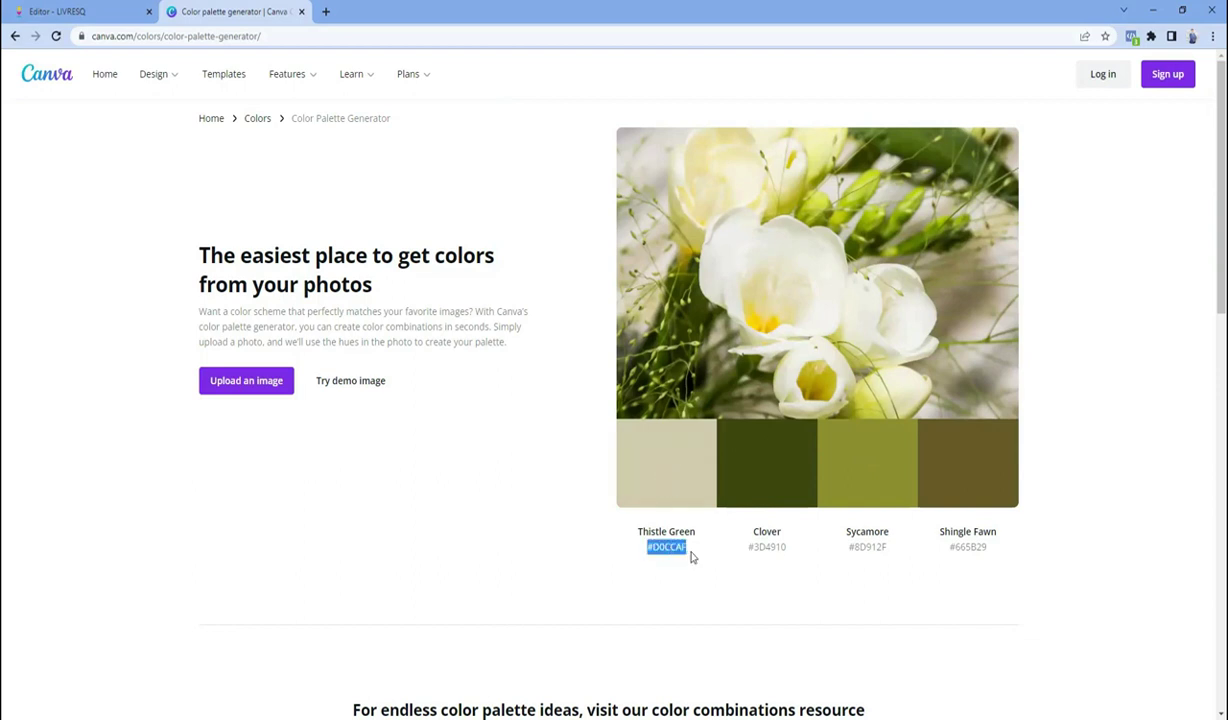
pyautogui.click(666, 462)
# - Switch back to the LIVRESQ editor and select the FELICITARE heading's cell
pyautogui.click(88, 14)
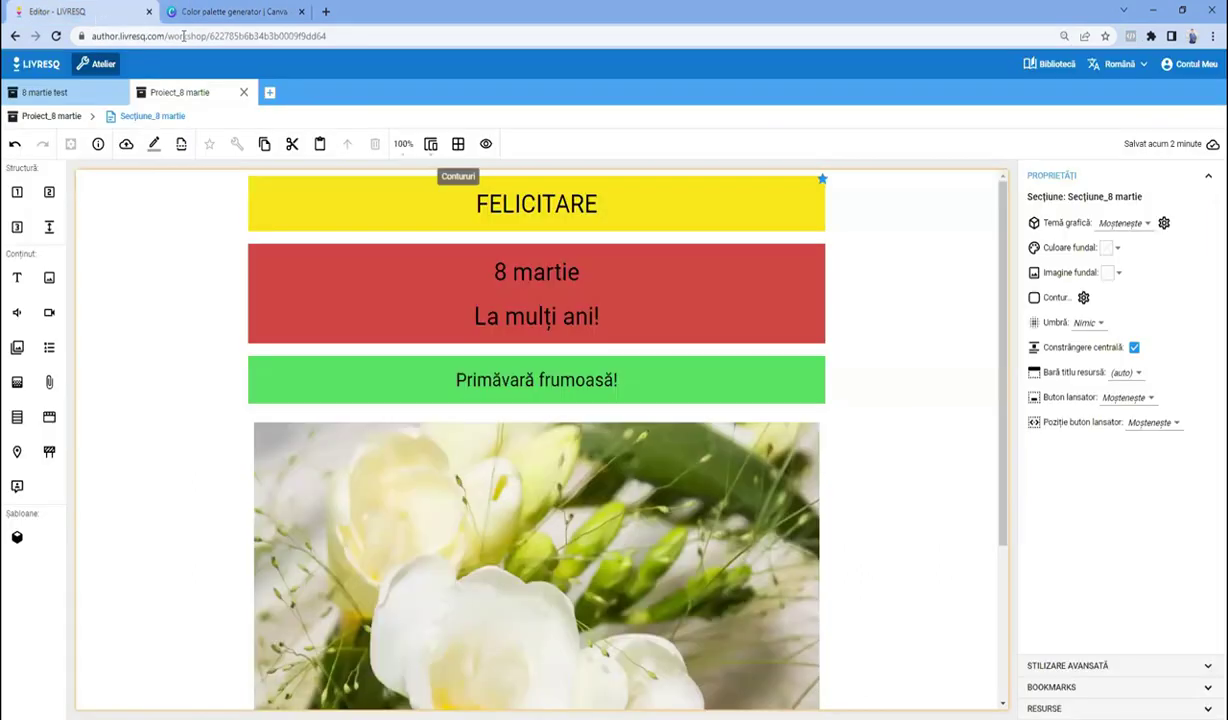
pyautogui.click(823, 211)
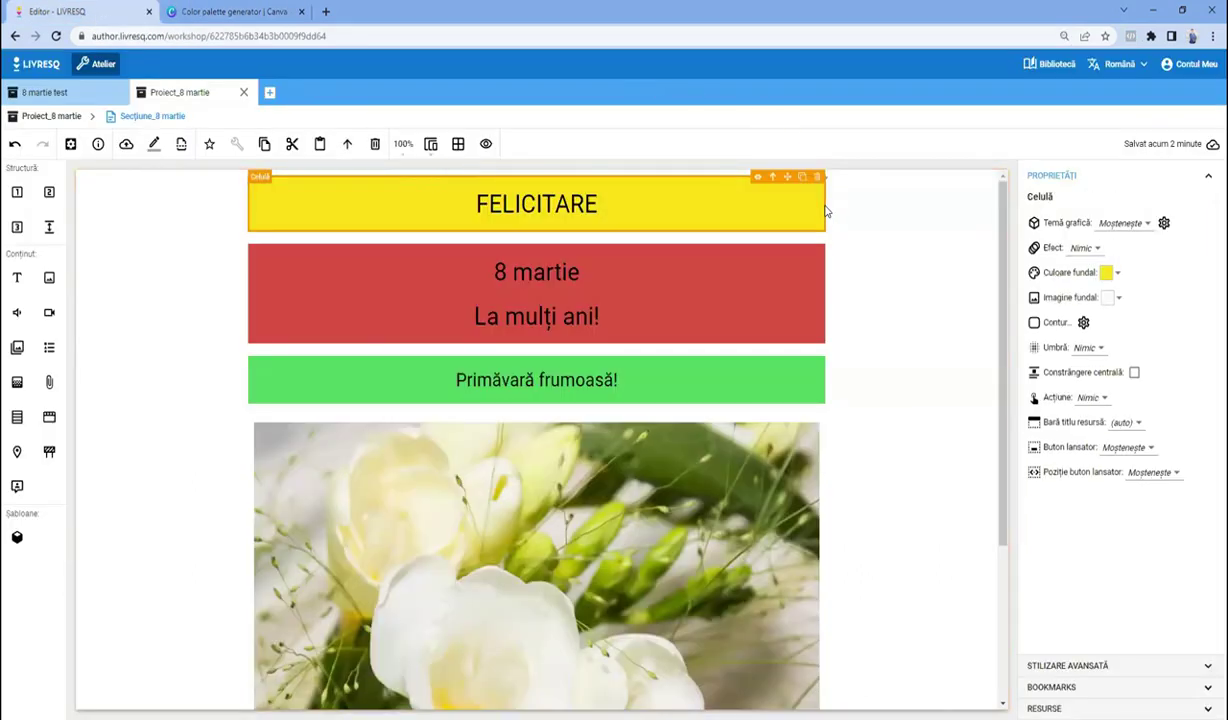